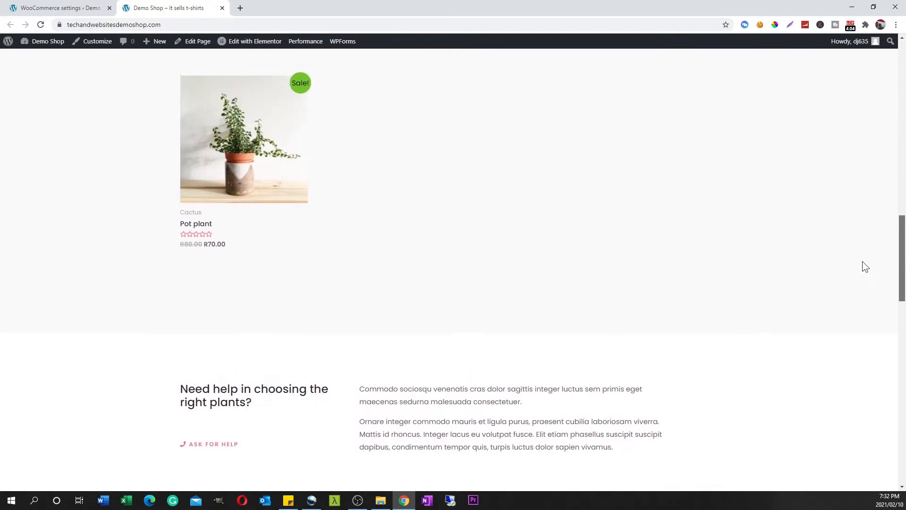
# Step: Look through the Demo Shop home page and the Simply Natural plant store template, including its featured plants
pyautogui.scroll(4, 866, 134)
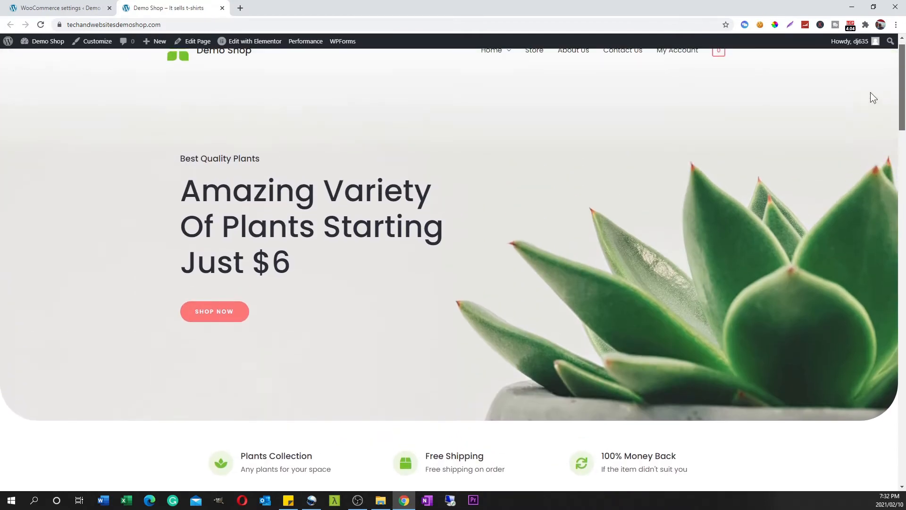
pyautogui.scroll(-9, 879, 120)
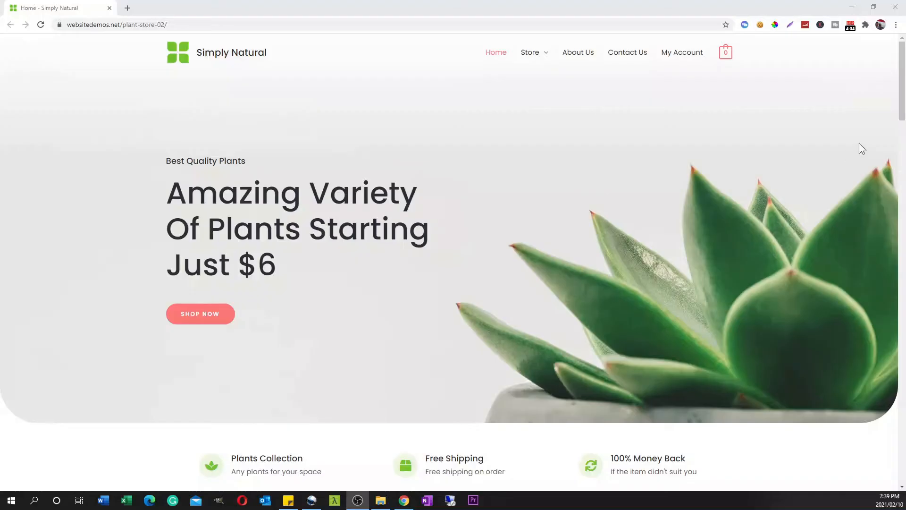
pyautogui.moveTo(902, 108); pyautogui.dragTo(897, 137)
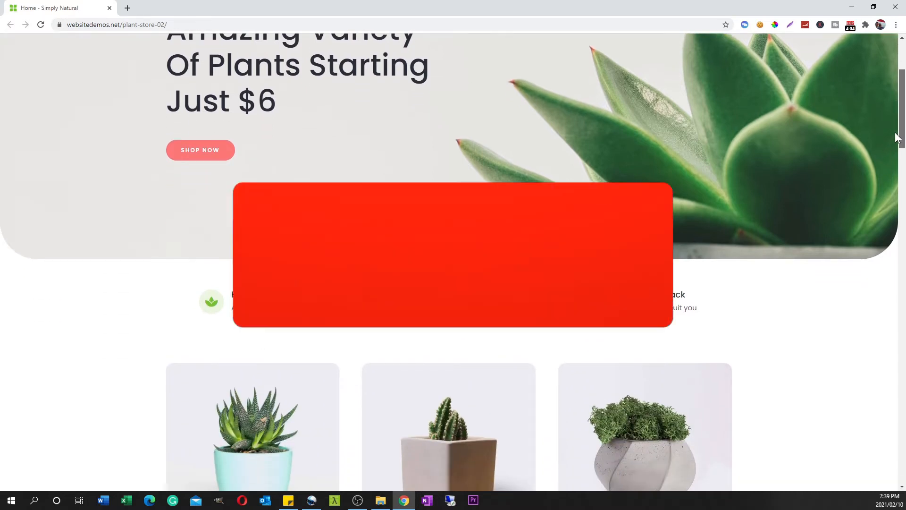
pyautogui.moveTo(897, 137); pyautogui.dragTo(874, 102)
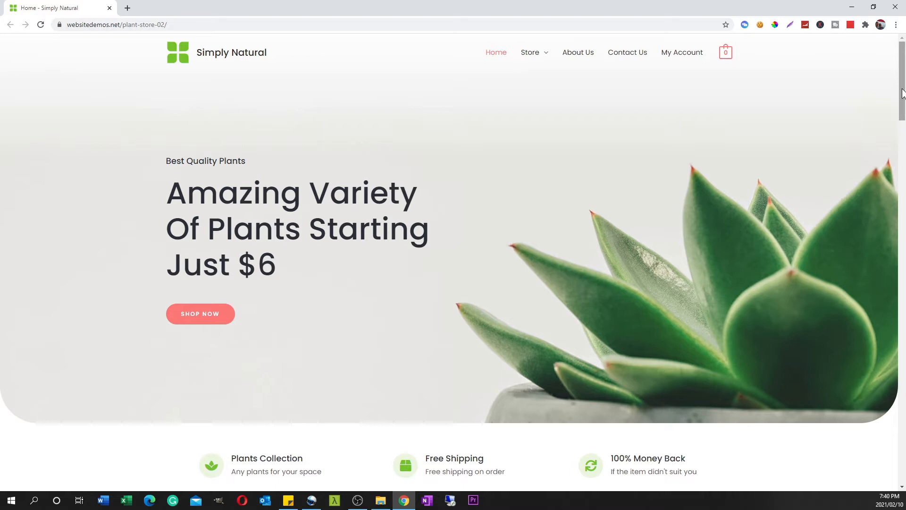
pyautogui.moveTo(902, 93)
pyautogui.mouseDown()
pyautogui.moveTo(895, 422)
pyautogui.moveTo(896, 91)
pyautogui.mouseUp()
pyautogui.moveTo(902, 94); pyautogui.dragTo(901, 110)
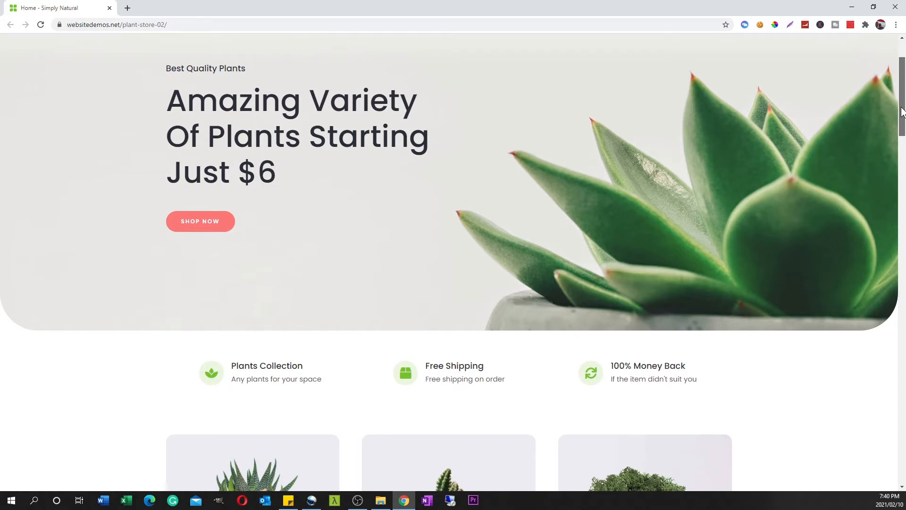
pyautogui.moveTo(902, 112); pyautogui.dragTo(902, 225)
pyautogui.scroll(-7, 448, 259)
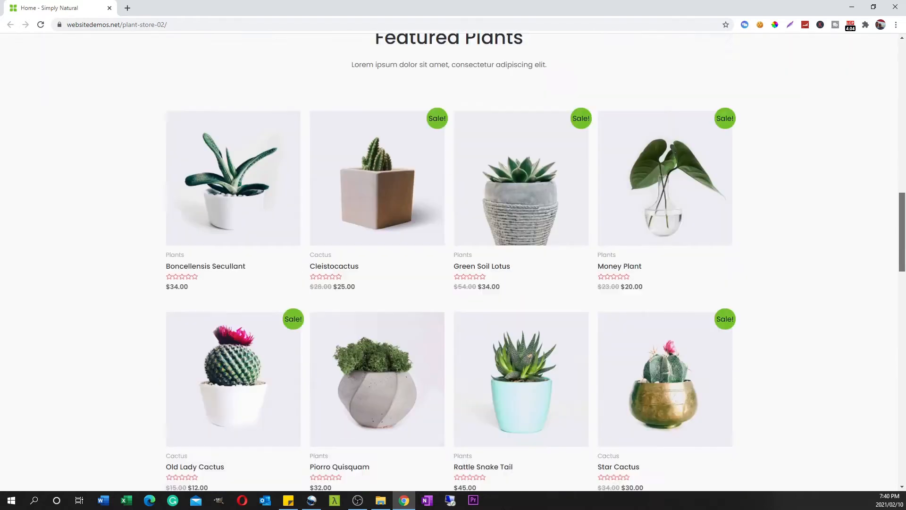
pyautogui.moveTo(902, 247); pyautogui.dragTo(888, 81)
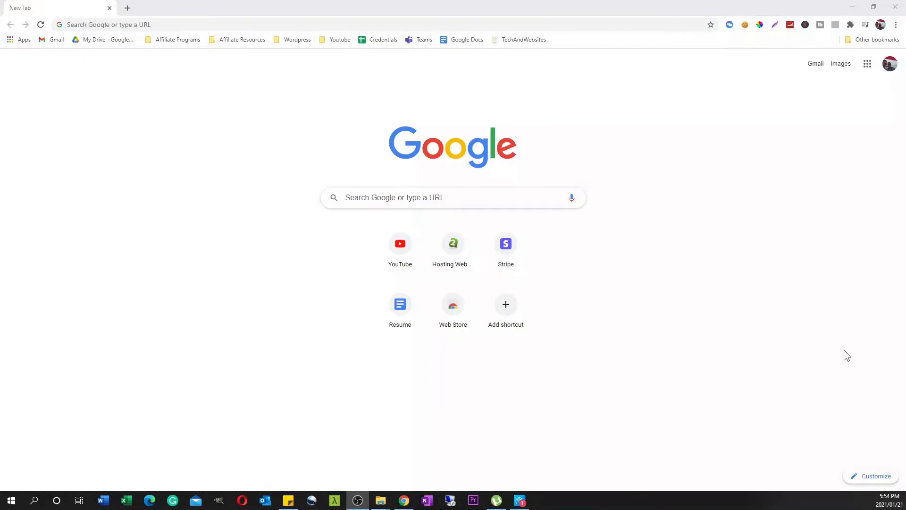
# Step: Open the A2 Hosting website through techandwebsites.com/go/a2hosting
pyautogui.click(161, 26)
pyautogui.write('t')
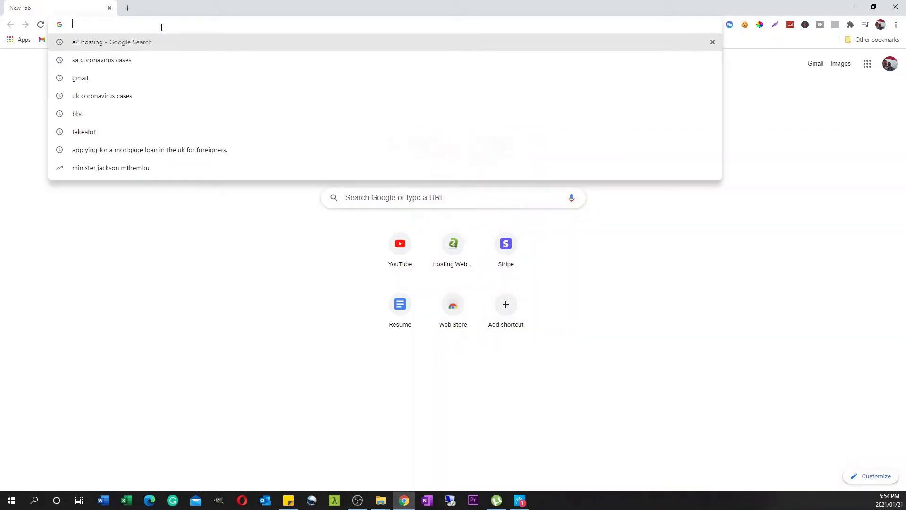
pyautogui.write('ech')
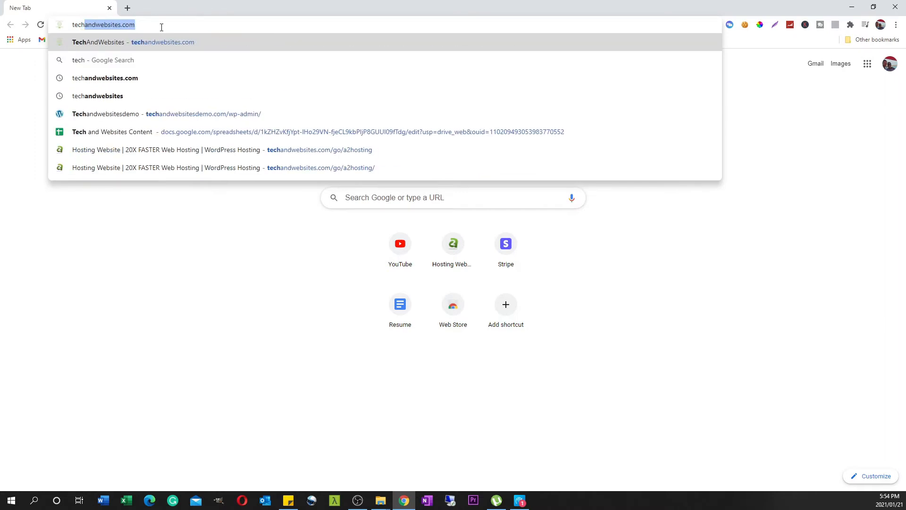
pyautogui.press('End')
pyautogui.write('/go/a2ho')
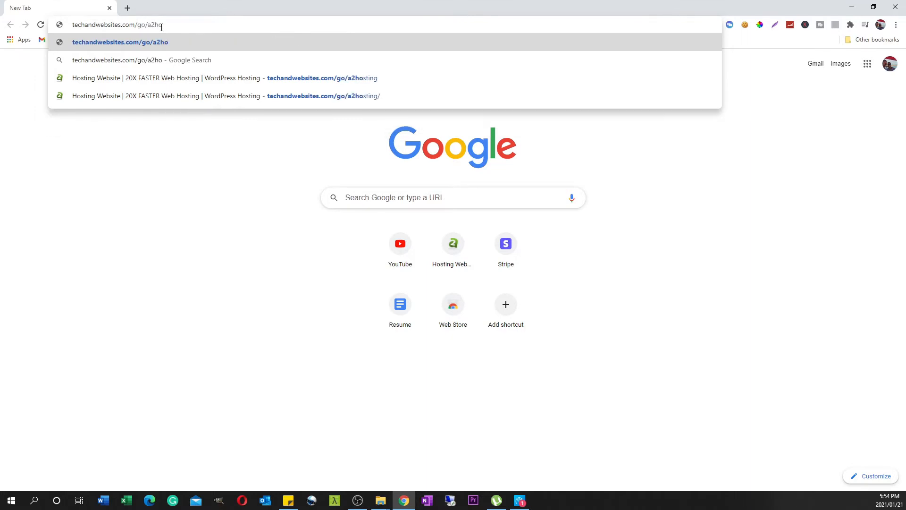
pyautogui.write('sting')
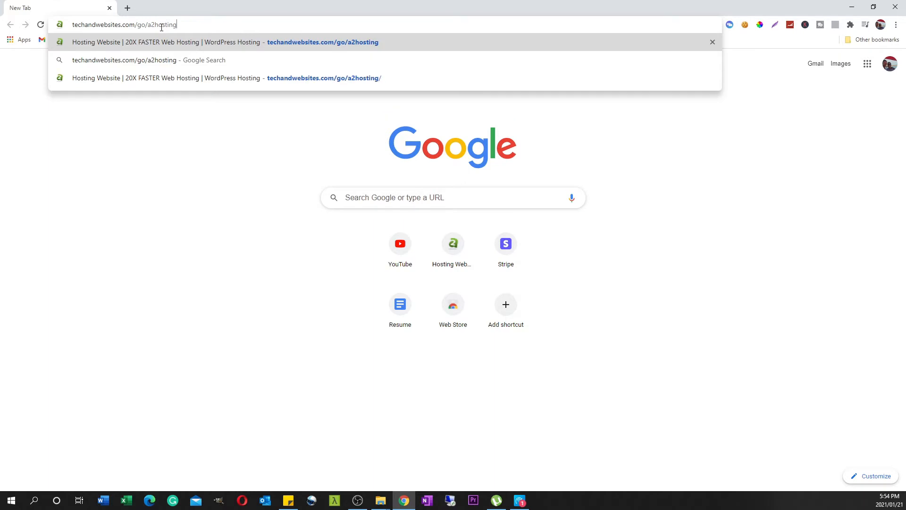
pyautogui.press('Return')
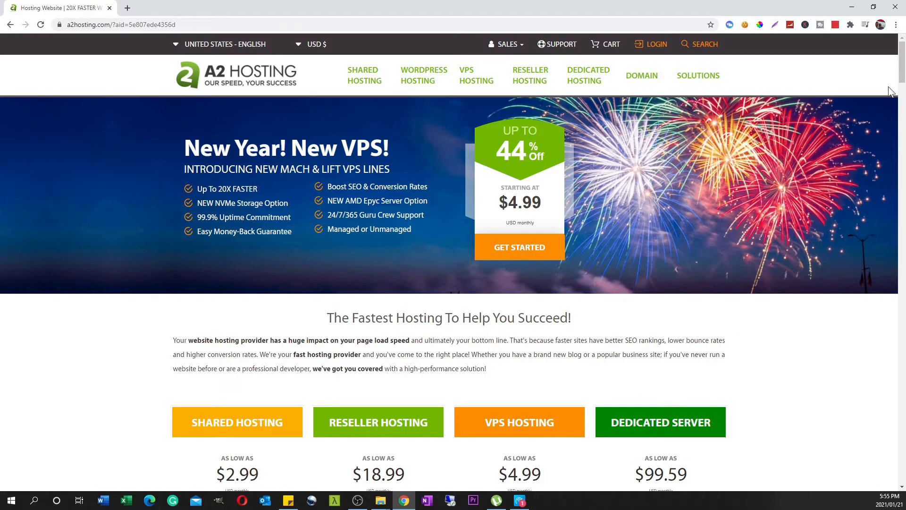
# Step: Start a Shared Hosting order, check the new domain techandwebsitesdemoshop.com for availability and continue with it
pyautogui.moveTo(902, 69); pyautogui.dragTo(901, 106)
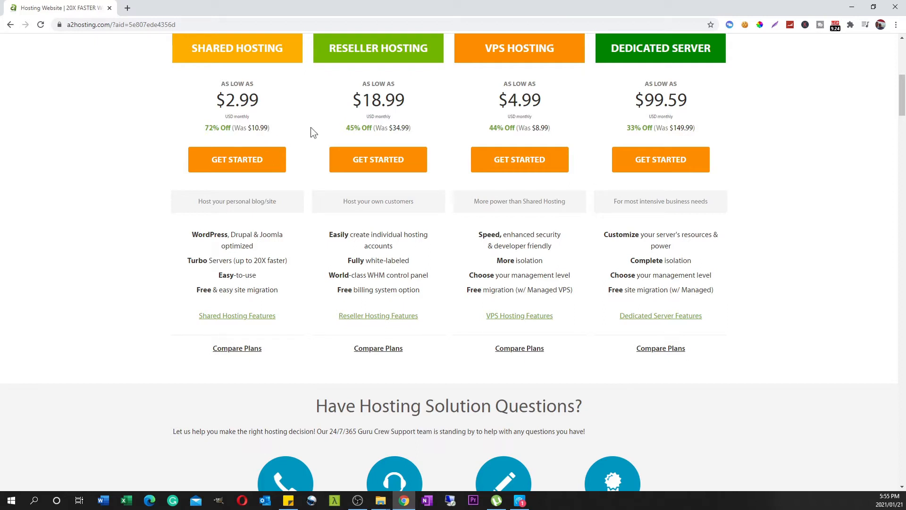
pyautogui.click(235, 170)
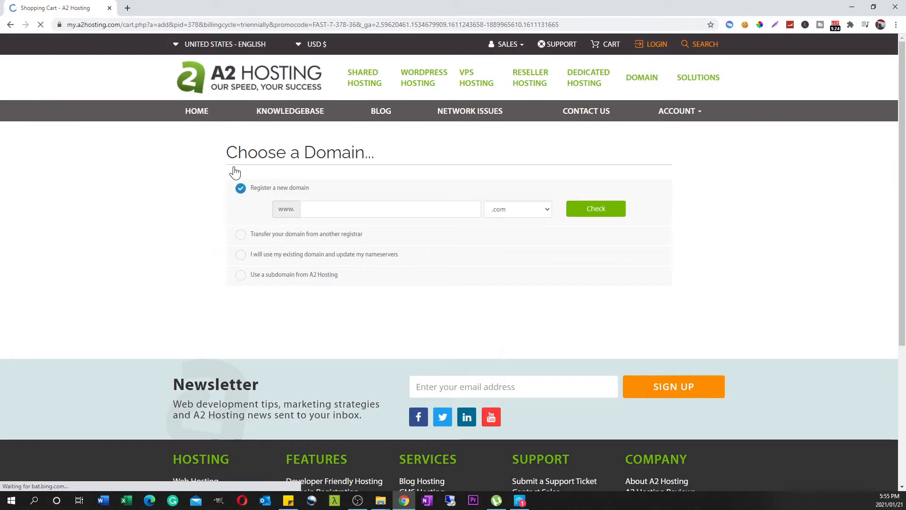
pyautogui.click(320, 205)
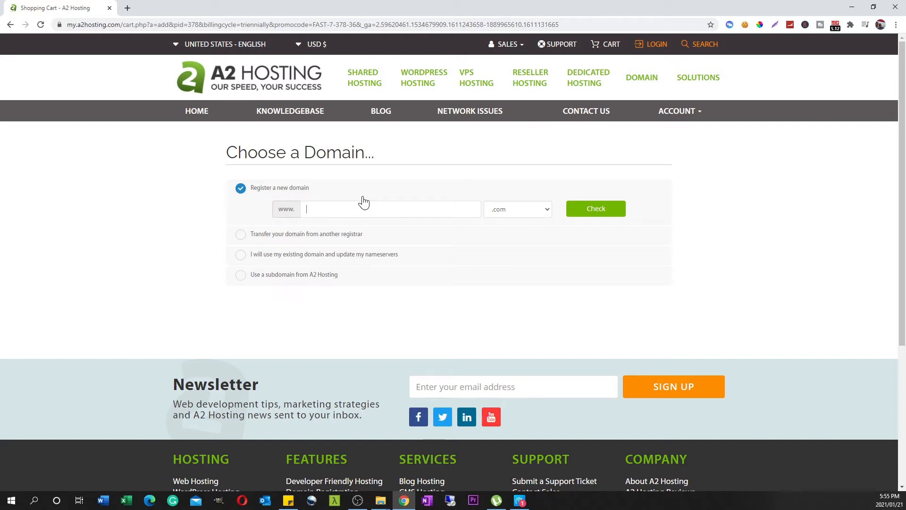
pyautogui.write('tg')
pyautogui.write('ch')
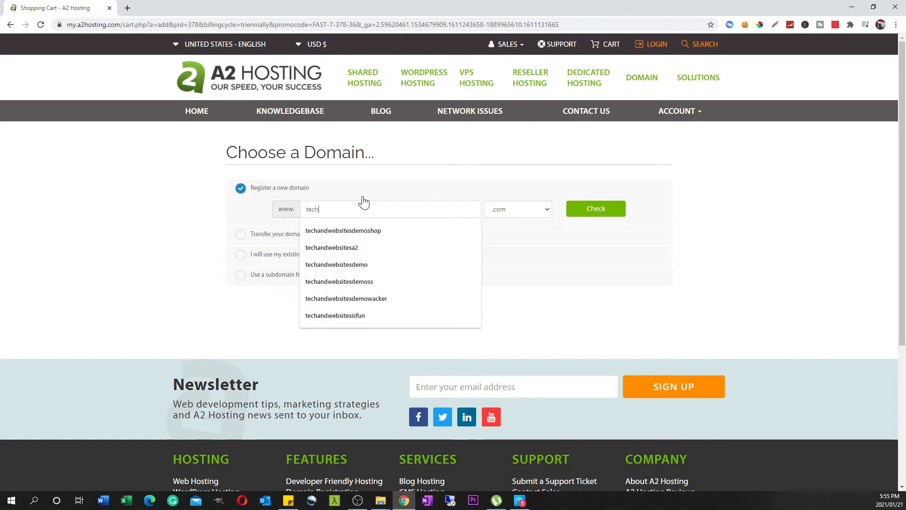
pyautogui.press('Down')
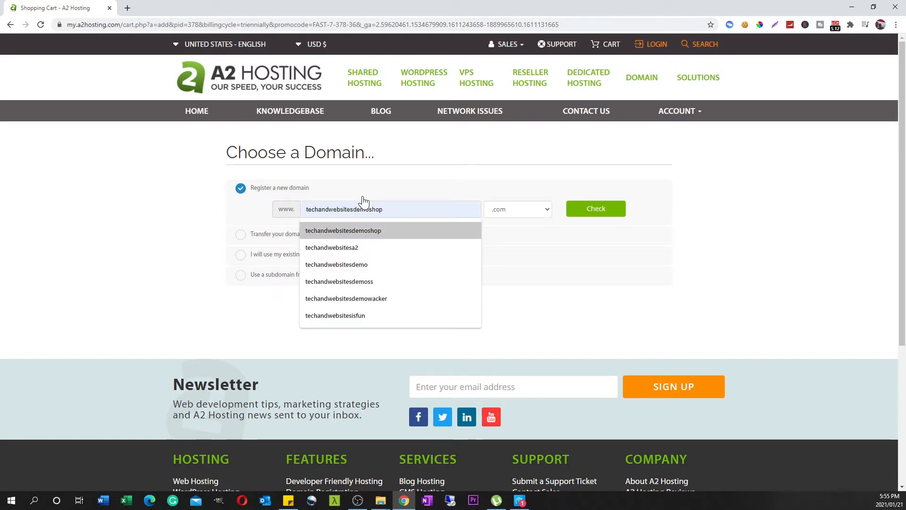
pyautogui.click(440, 234)
pyautogui.click(581, 215)
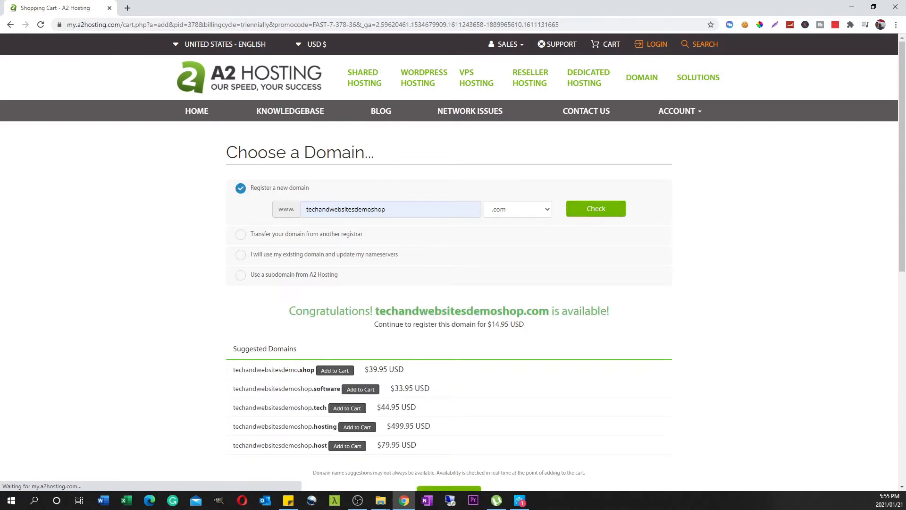
pyautogui.moveTo(901, 185); pyautogui.dragTo(901, 262)
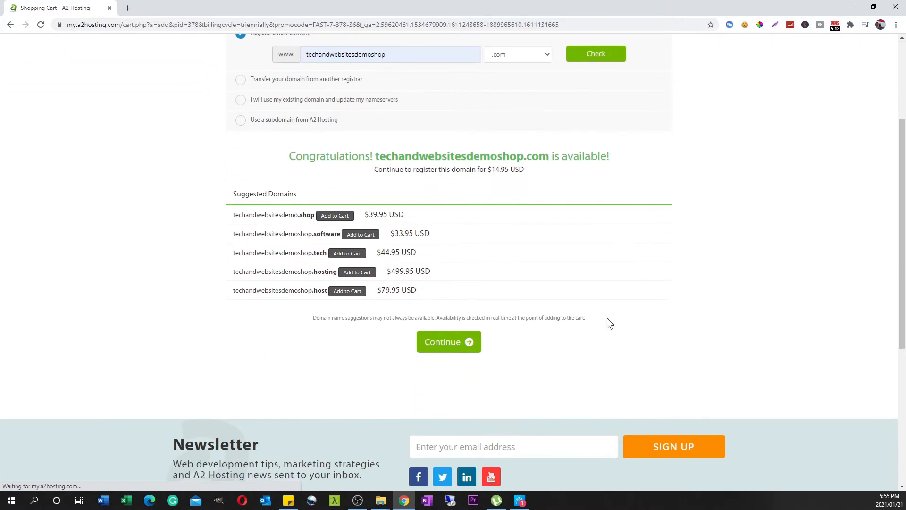
pyautogui.click(453, 350)
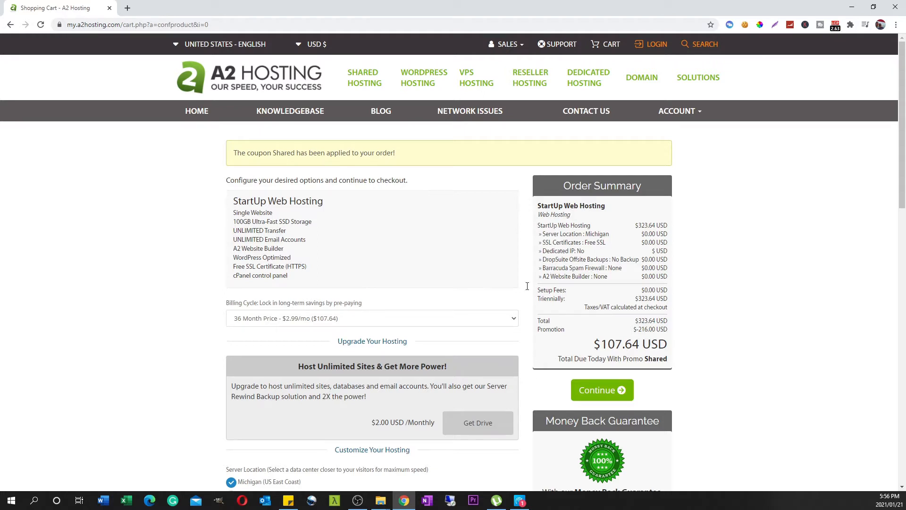
# Step: Try the 12-month billing cycle, and return to the 36-month price of $2.99/mo
pyautogui.click(392, 319)
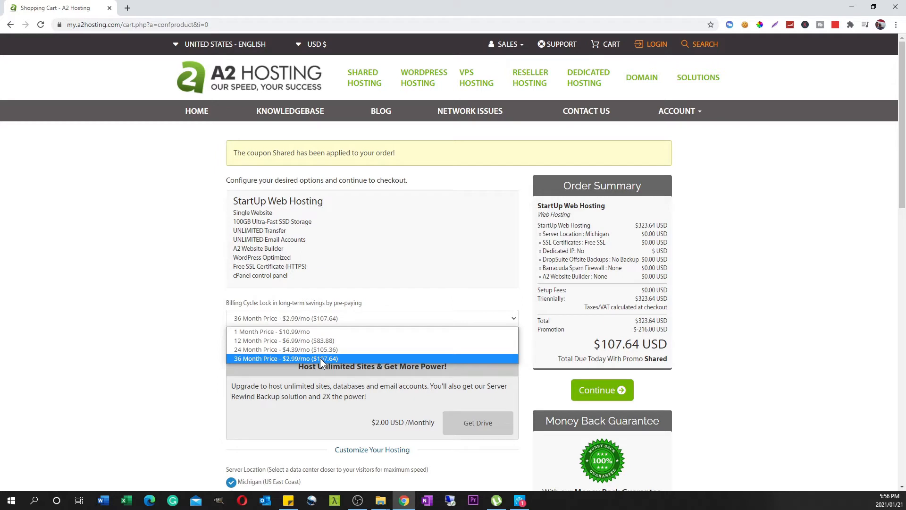
pyautogui.click(476, 340)
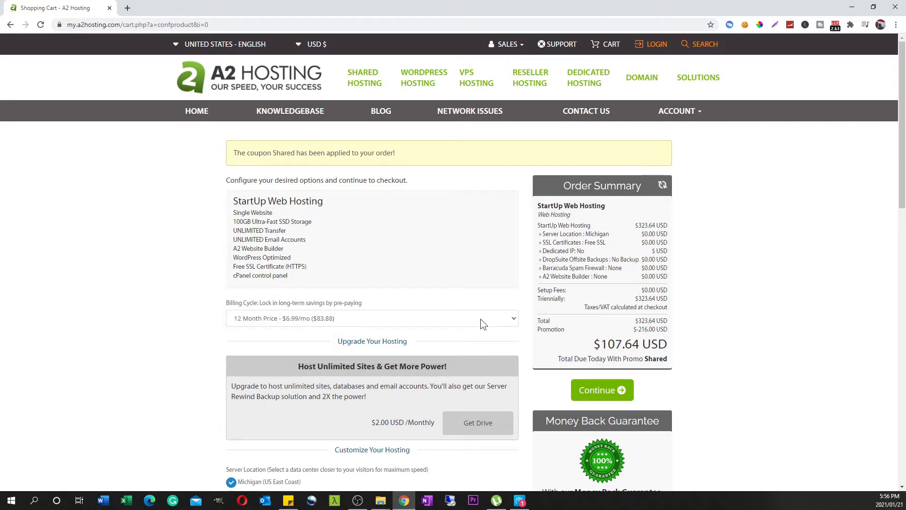
pyautogui.click(449, 317)
pyautogui.click(273, 357)
# Step: Continue with the Michigan server, Free SSL and no extra hosting options, and keep ID Protection for the domain
pyautogui.moveTo(902, 176); pyautogui.dragTo(902, 282)
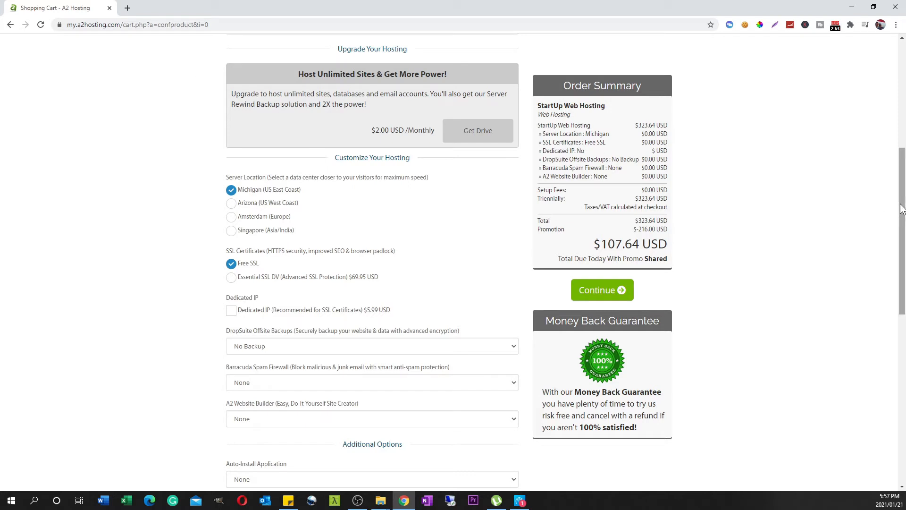
pyautogui.moveTo(902, 209); pyautogui.dragTo(902, 233)
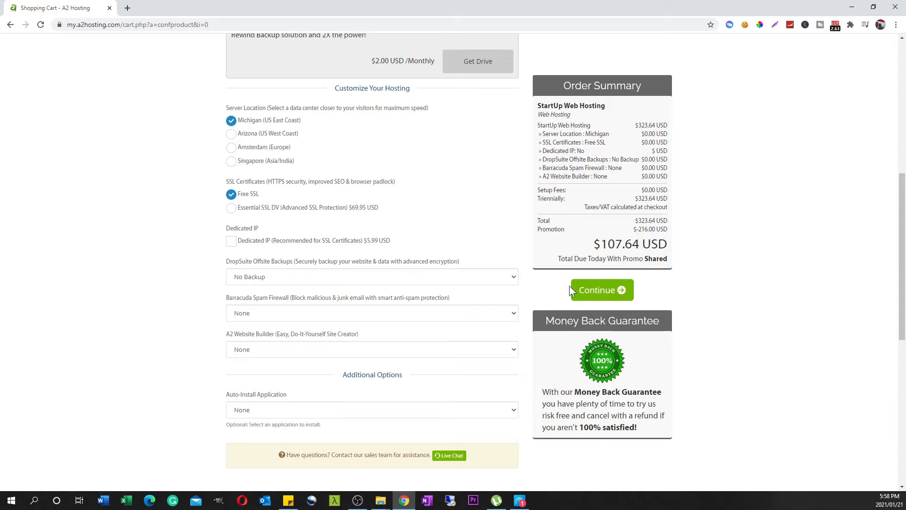
pyautogui.click(597, 292)
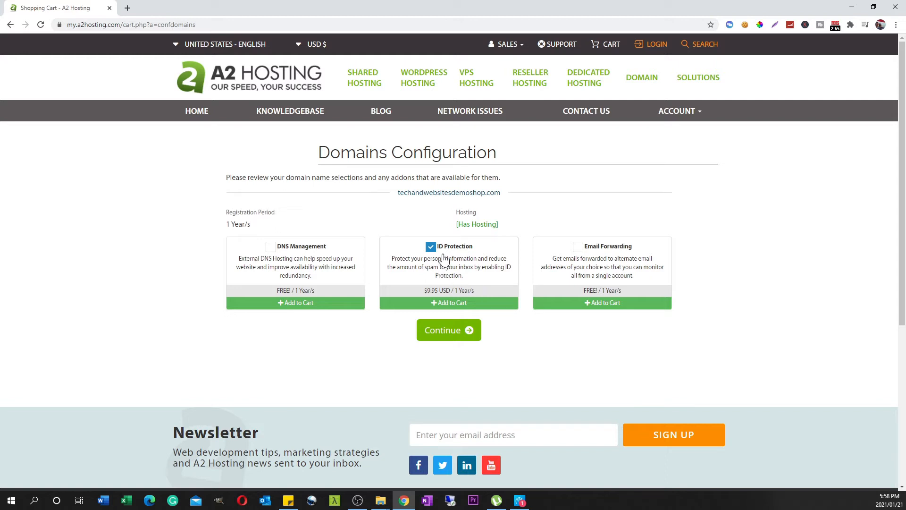
pyautogui.click(461, 336)
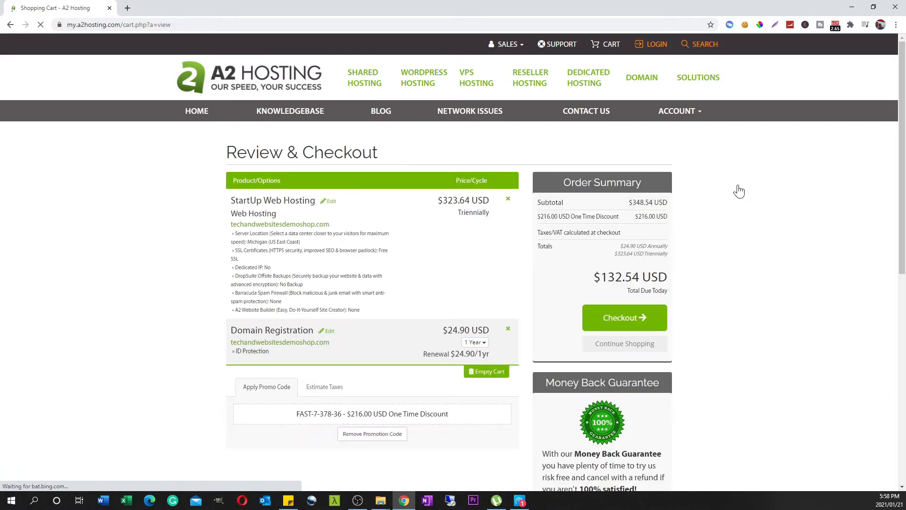
# Step: Review the hosting and domain items in the cart and proceed to checkout
pyautogui.moveTo(904, 126); pyautogui.dragTo(904, 130)
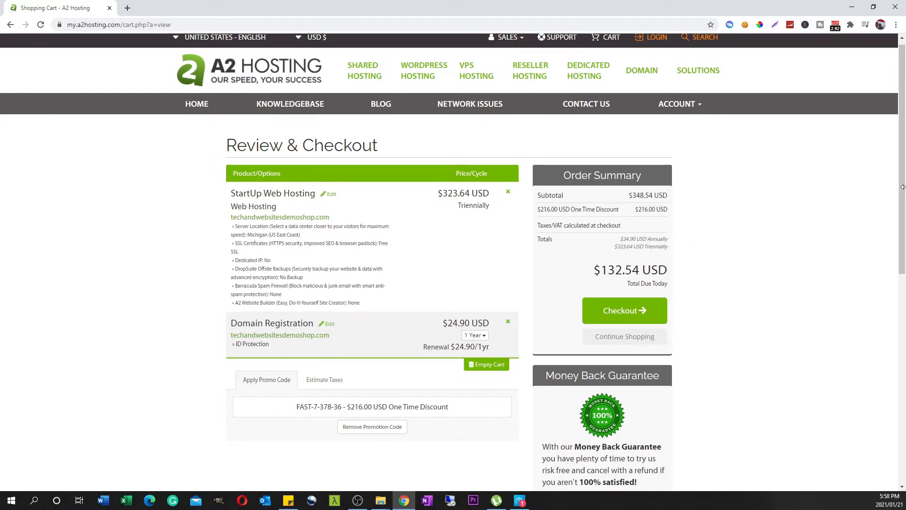
pyautogui.scroll(-1, 903, 206)
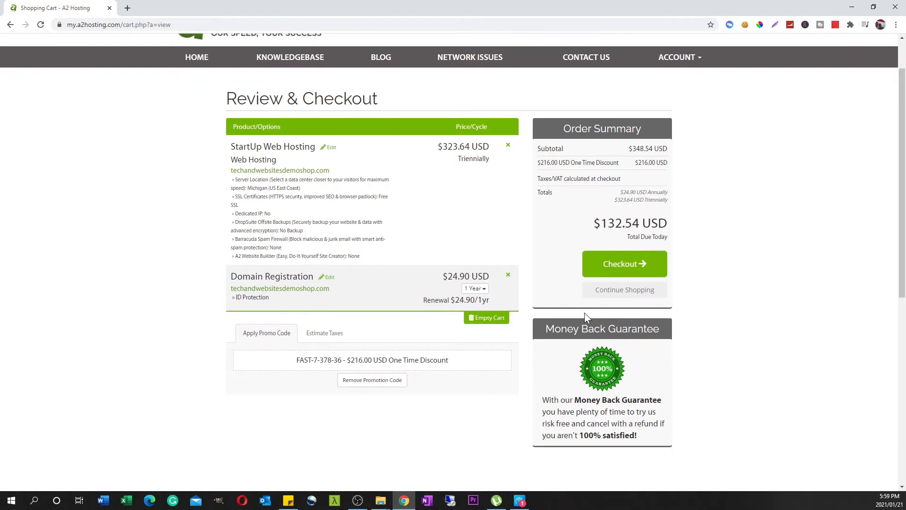
pyautogui.click(623, 262)
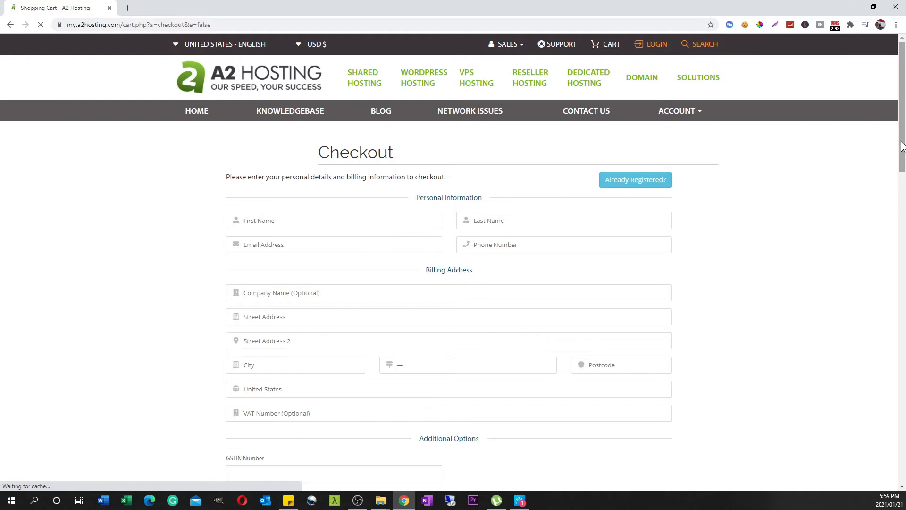
# Step: Go through the checkout form's registrant, account security and payment sections, and agree to the Terms of Service
pyautogui.moveTo(903, 142); pyautogui.dragTo(904, 224)
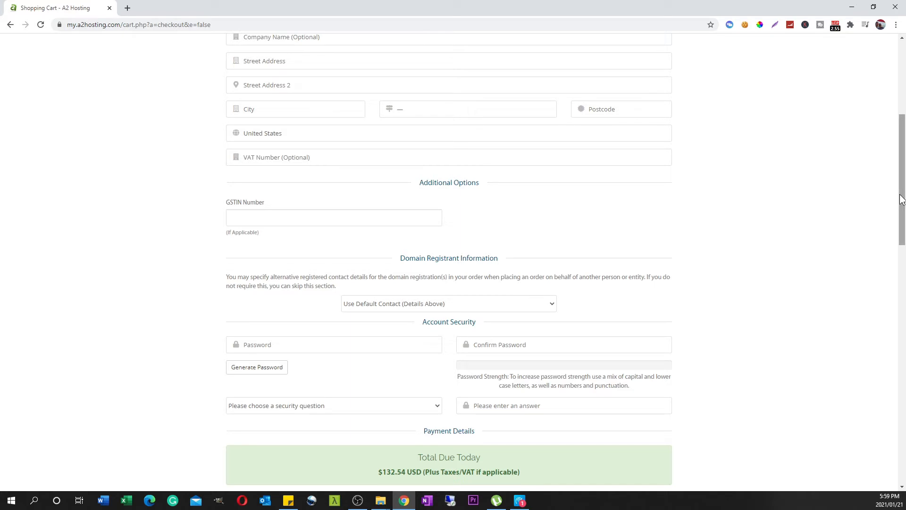
pyautogui.scroll(-3, 527, 194)
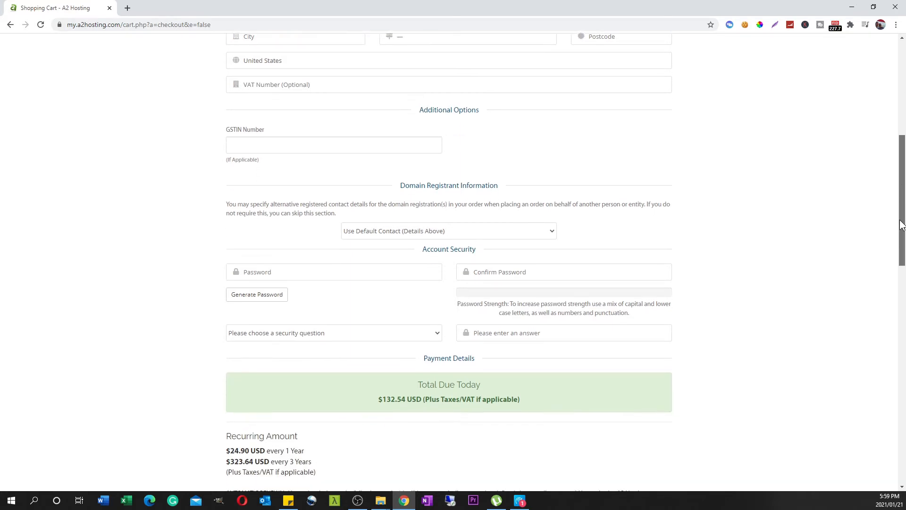
pyautogui.click(370, 234)
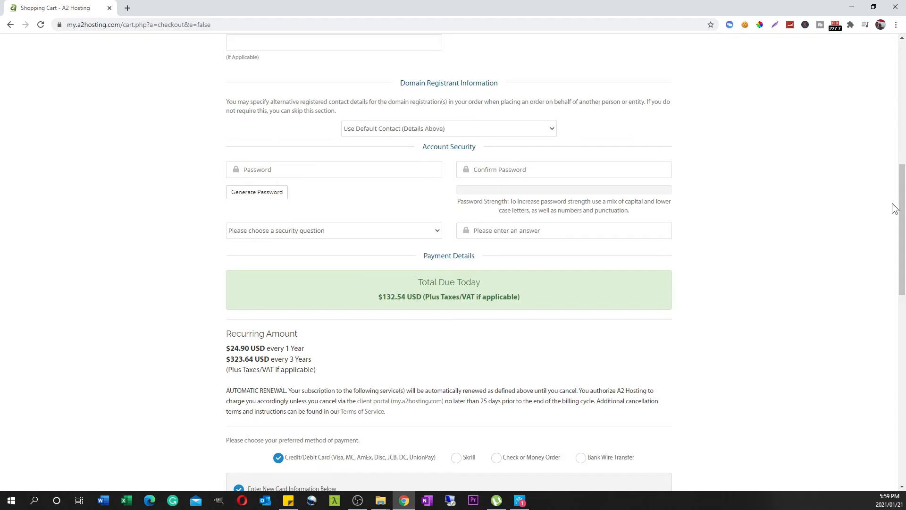
pyautogui.moveTo(902, 218); pyautogui.dragTo(903, 293)
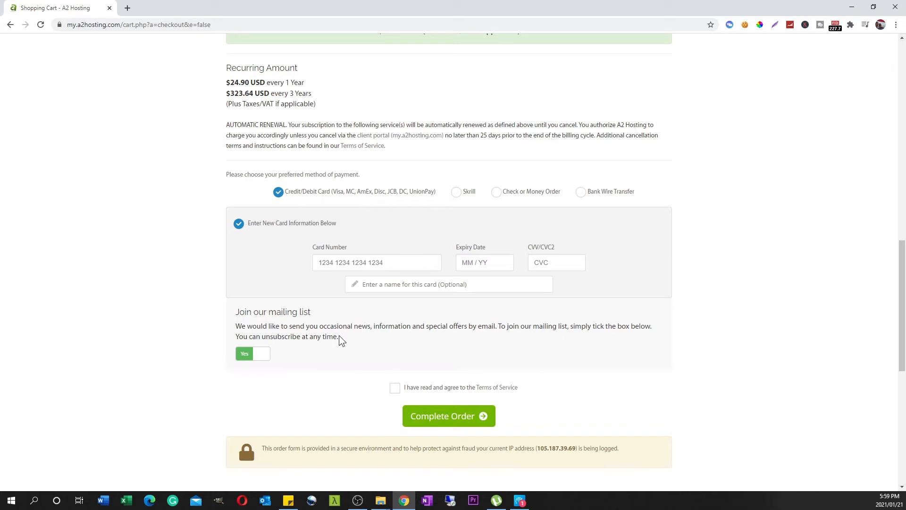
pyautogui.click(395, 397)
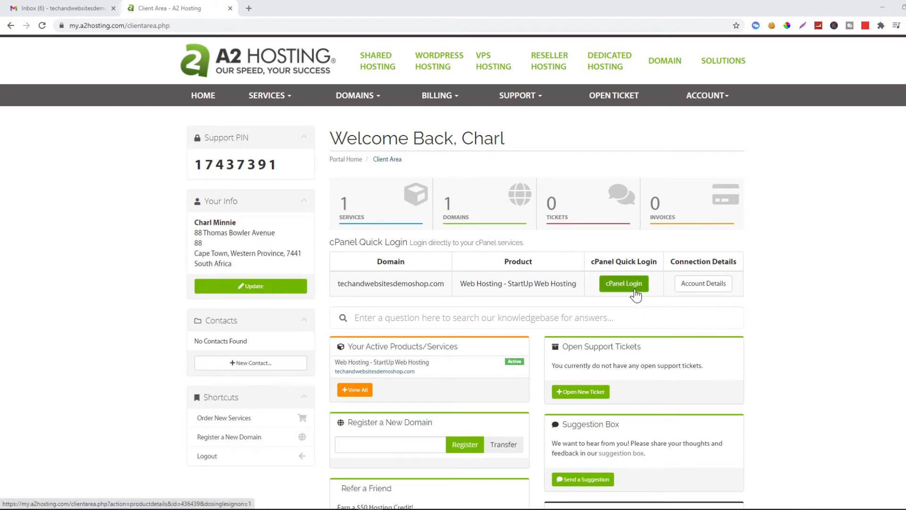
# Step: Switch to Gmail, open the "IMMEDIATE VERIFICATION required" message for techandwebsitesdemoshop.com, and follow its link to verify the registrant email address
pyautogui.click(83, 7)
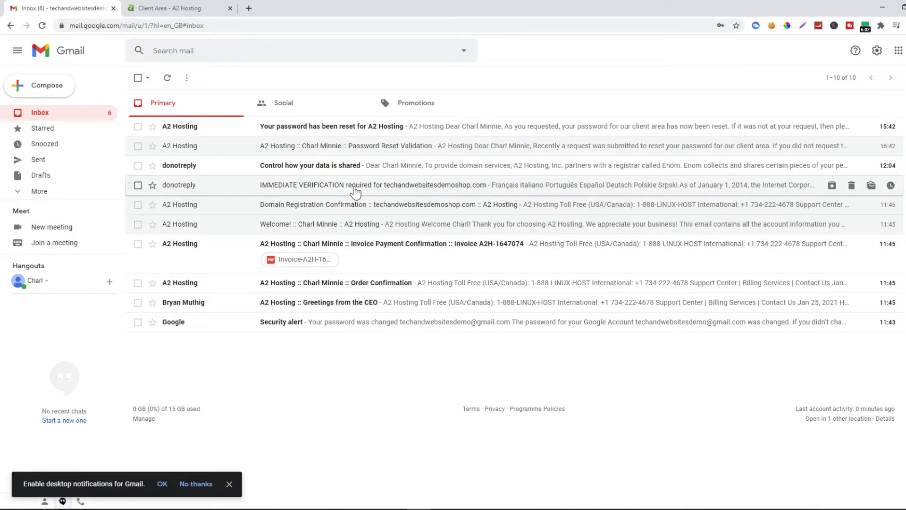
pyautogui.click(355, 188)
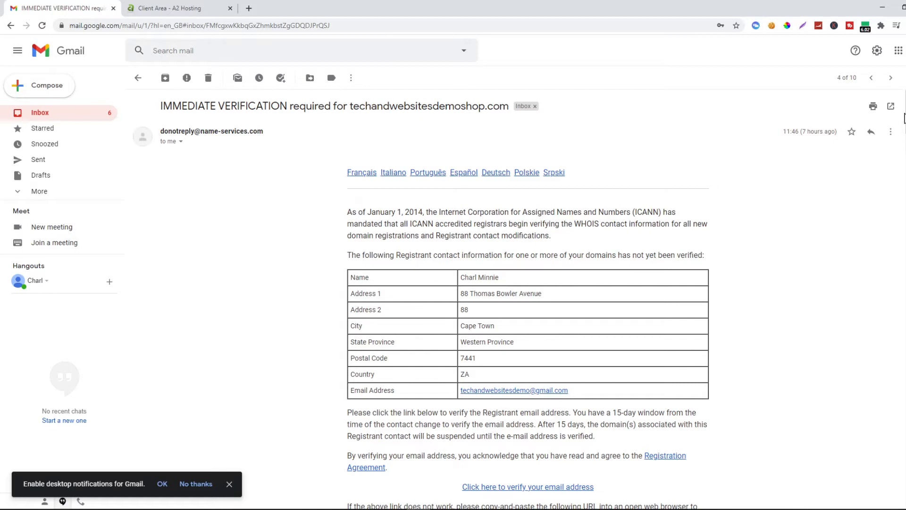
pyautogui.scroll(-6, 886, 150)
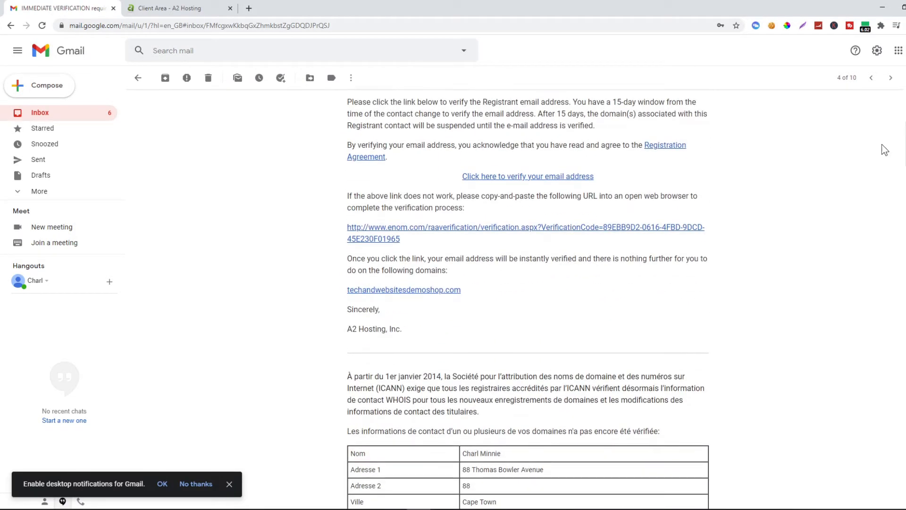
pyautogui.click(525, 180)
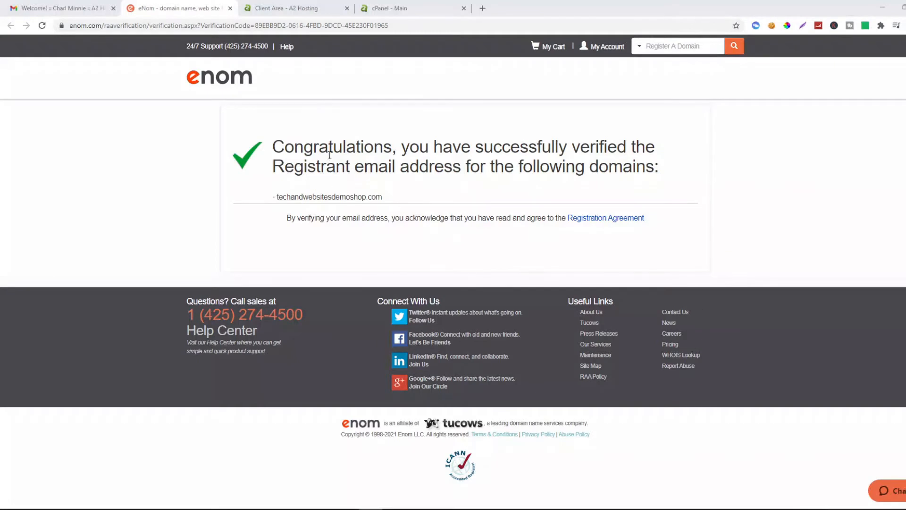
# Step: Return to the A2 Hosting client area and open cPanel for techandwebsitesdemoshop.com, keeping only one cPanel page open
pyautogui.click(283, 6)
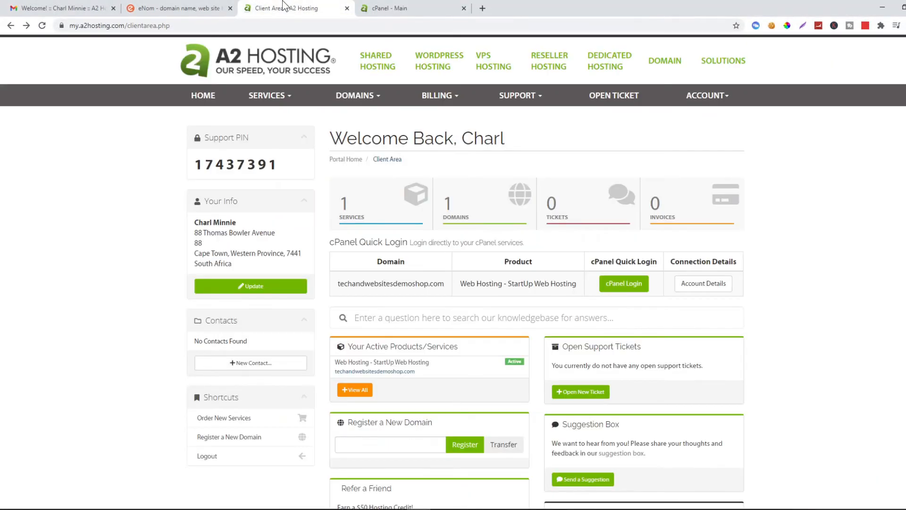
pyautogui.click(625, 285)
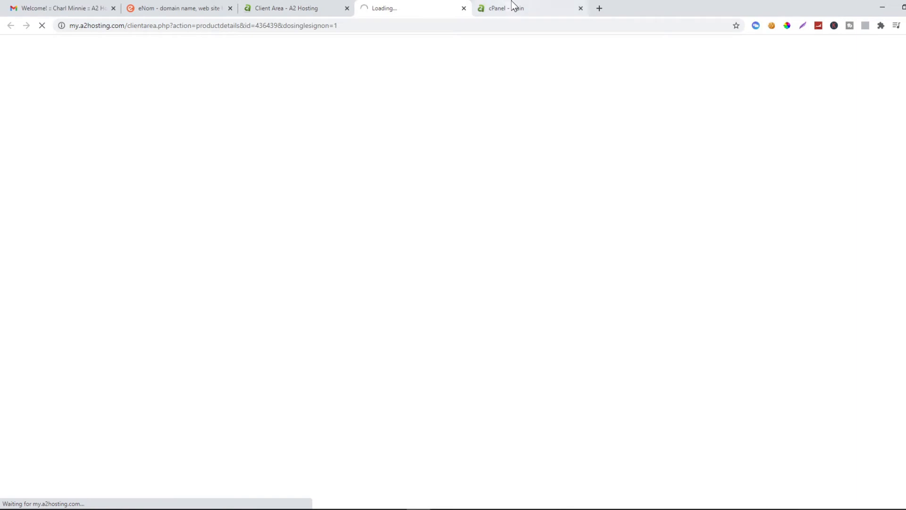
pyautogui.click(533, 6)
pyautogui.click(464, 9)
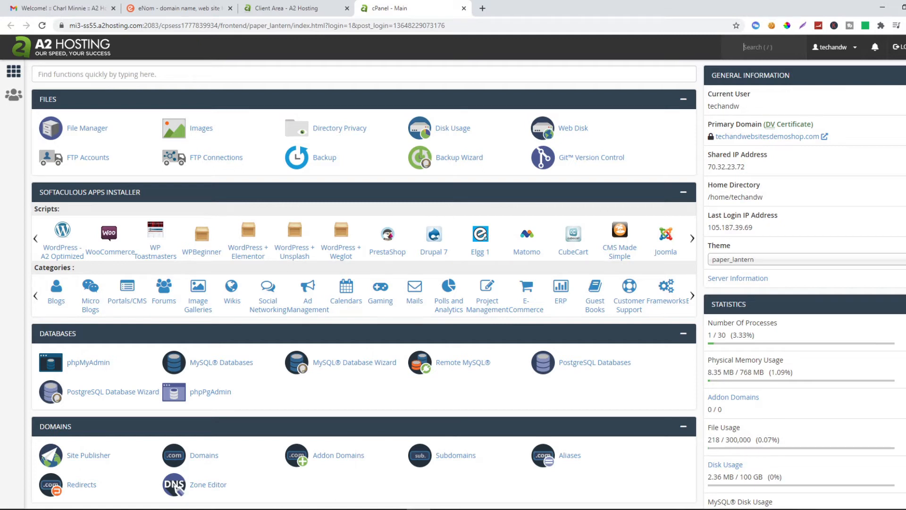
pyautogui.rightClick(809, 219)
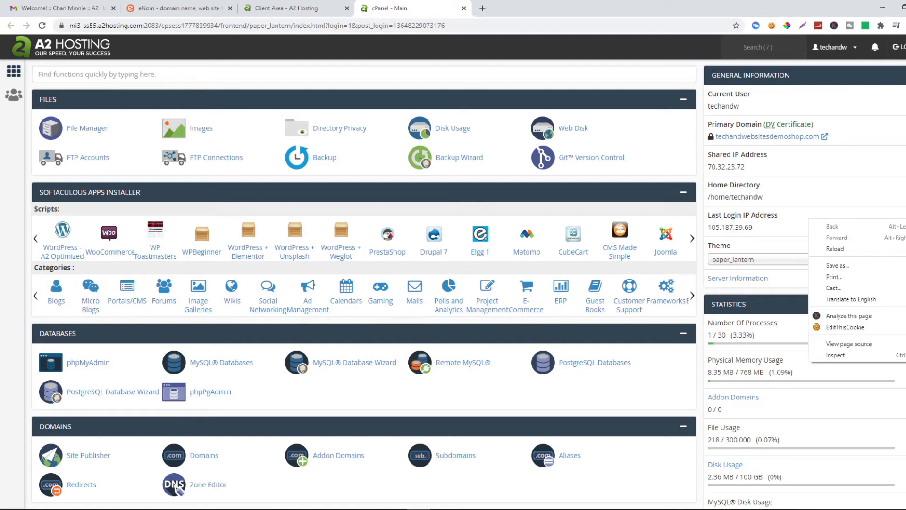
pyautogui.press('Escape')
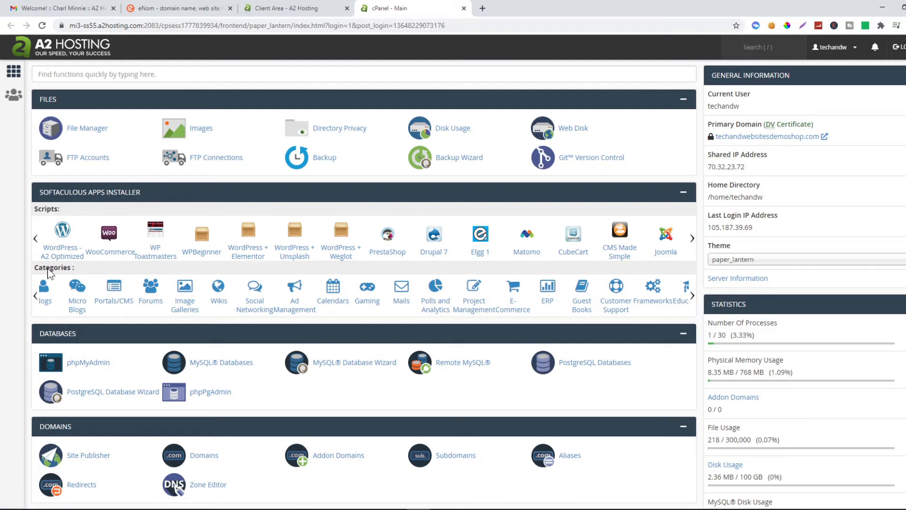
pyautogui.click(57, 254)
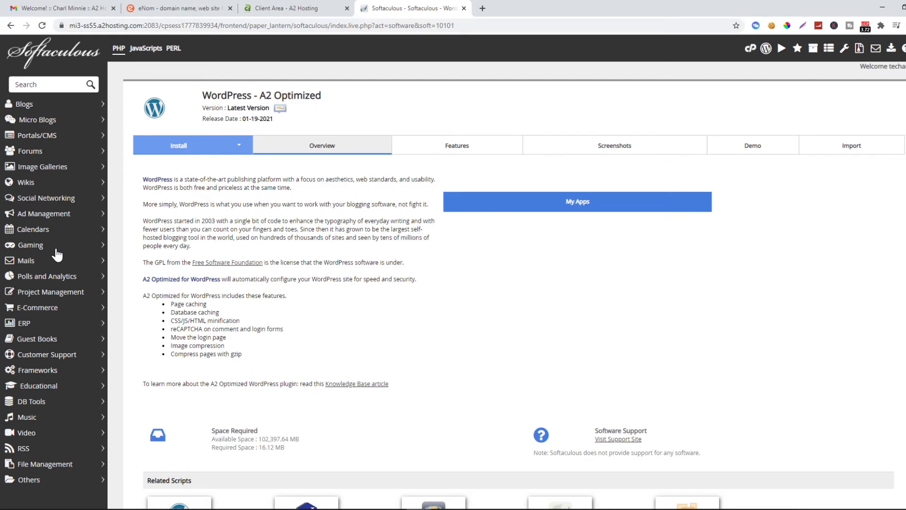
pyautogui.click(239, 146)
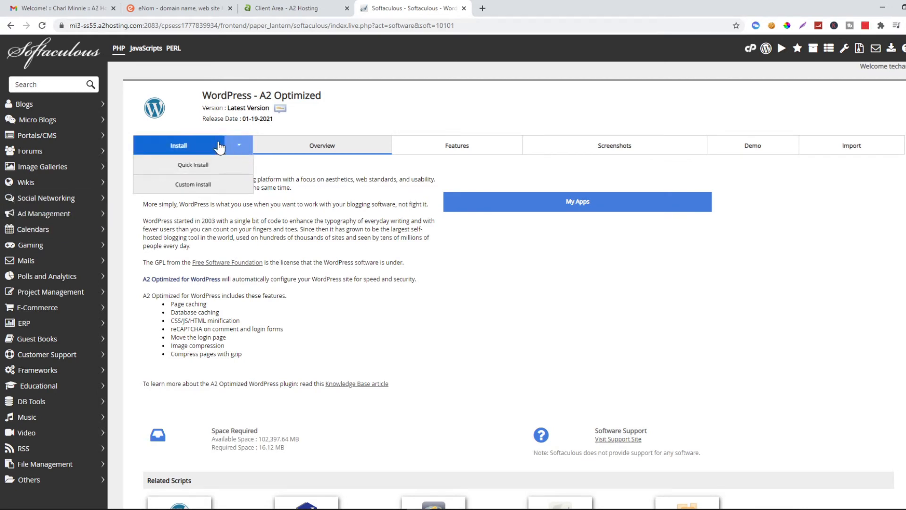
pyautogui.click(194, 184)
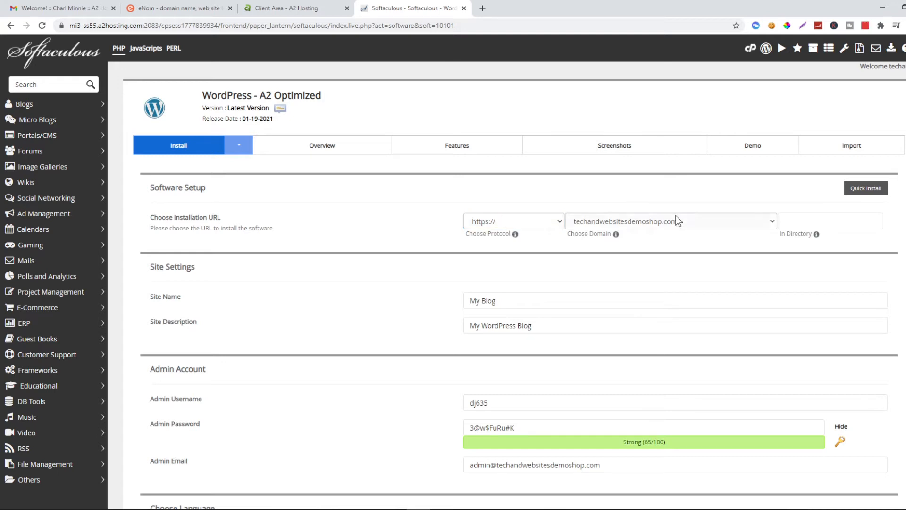
pyautogui.click(826, 217)
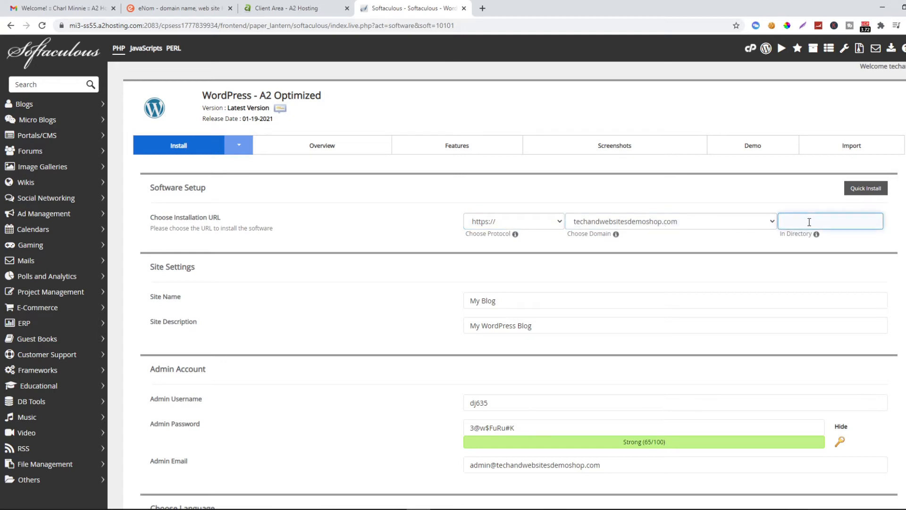
# Step: Set the WordPress site name to "Demo Shop"
pyautogui.moveTo(524, 300); pyautogui.dragTo(396, 309)
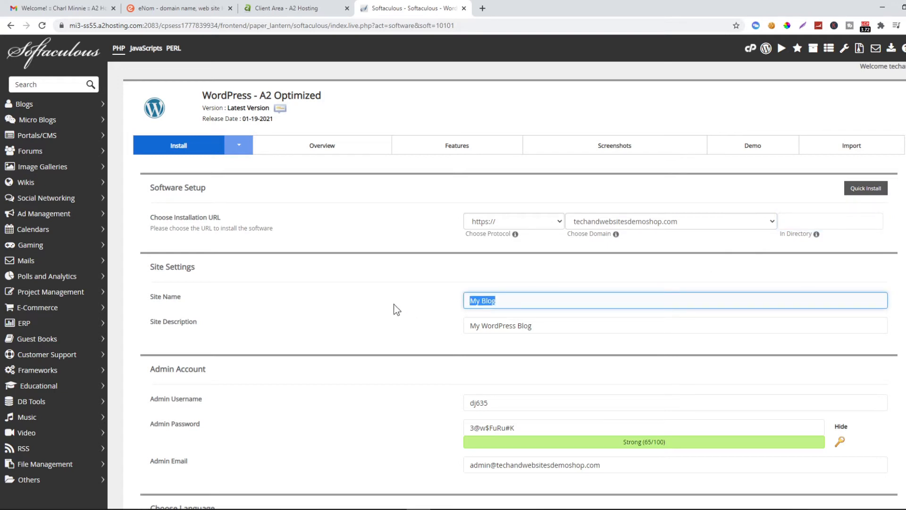
pyautogui.write('Demo Shop')
pyautogui.press('Tab')
# Step: Replace the default site description with "It sells t-shirts"
pyautogui.press('BackSpace')
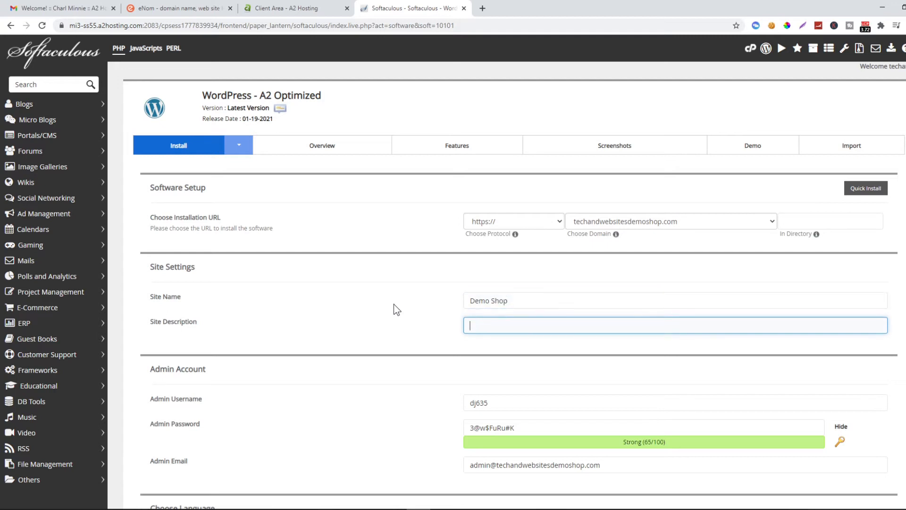
pyautogui.write('It')
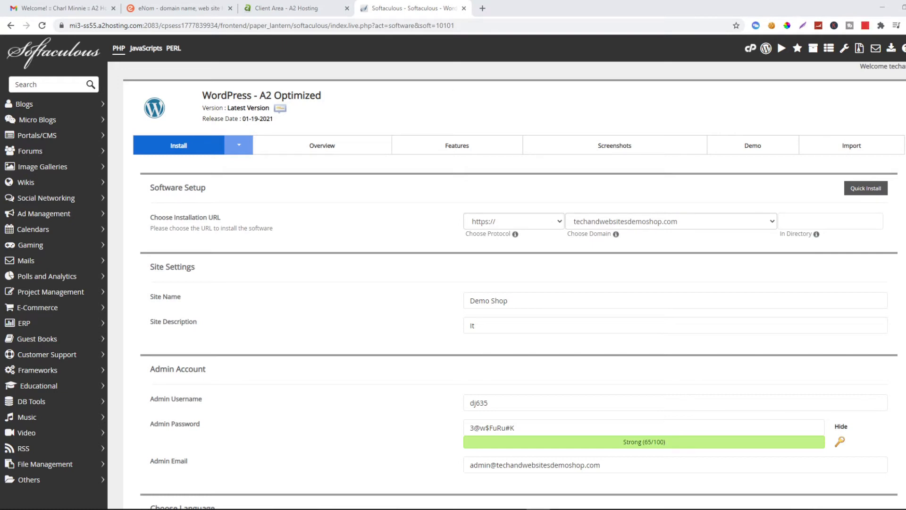
pyautogui.hotkey('alt', 'Tab')
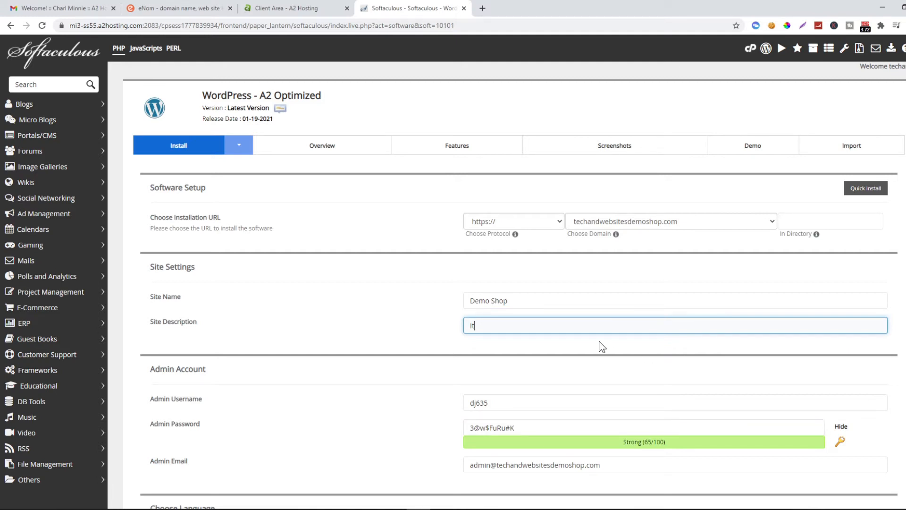
pyautogui.write('se')
pyautogui.write('lls thri')
pyautogui.press('BackSpace')
pyautogui.press('BackSpace')
pyautogui.press('BackSpace')
pyautogui.write('-shgirts')
pyautogui.press('BackSpace')
pyautogui.press('BackSpace')
pyautogui.press('BackSpace')
pyautogui.press('BackSpace')
pyautogui.write('irts')
# Step: Select the generated admin username and look for Notepad to record it in
pyautogui.click(506, 401)
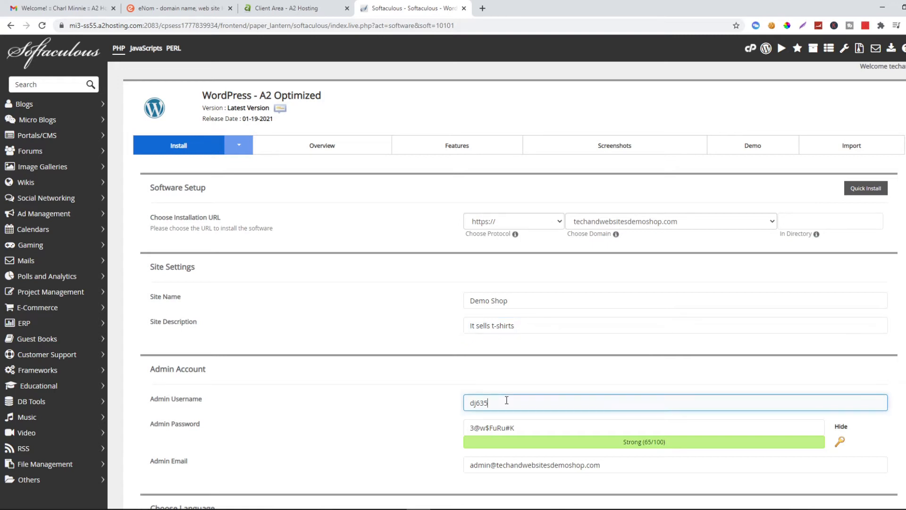
pyautogui.rightClick(423, 401)
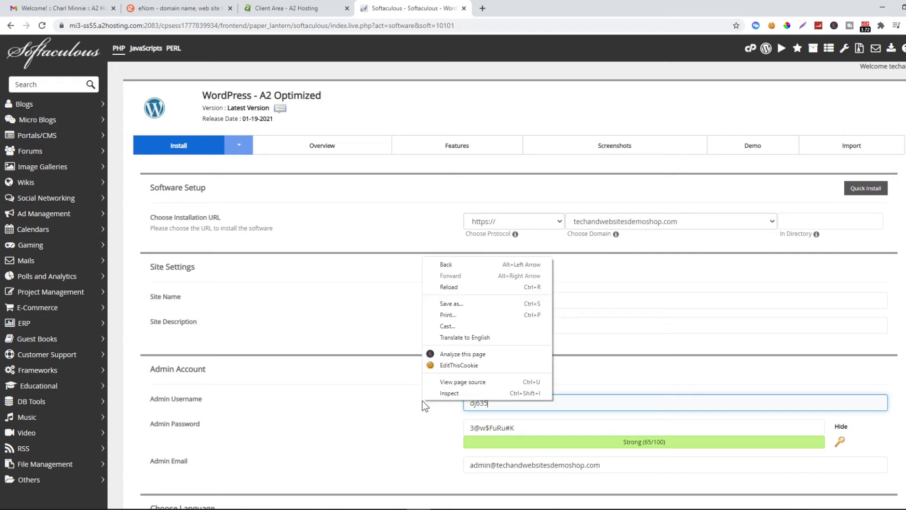
pyautogui.click(573, 403)
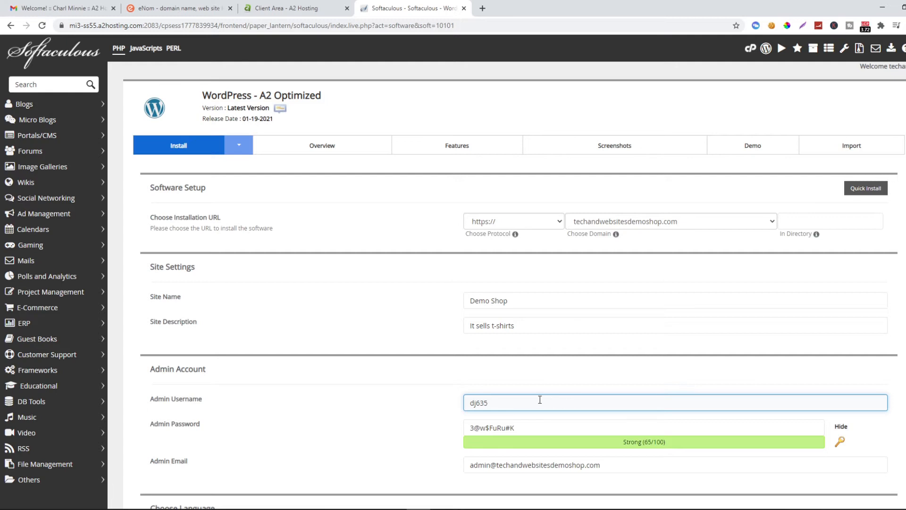
pyautogui.rightClick(435, 402)
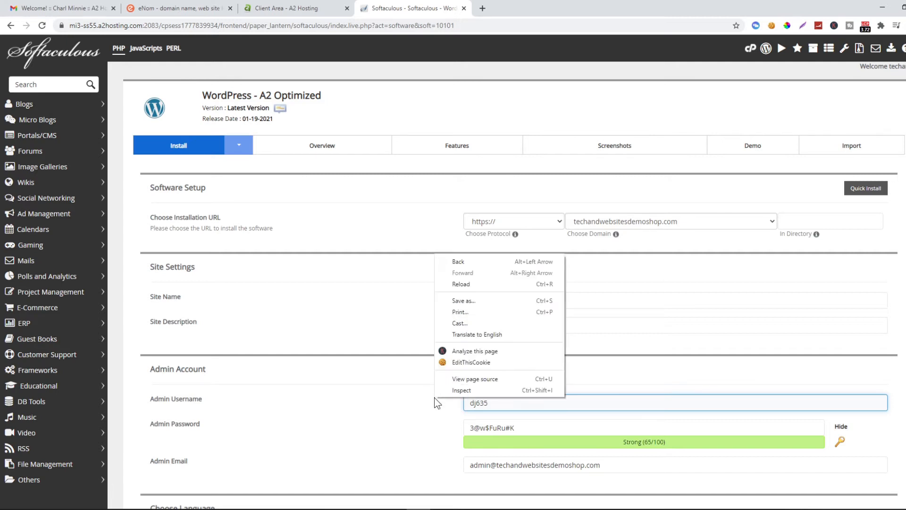
pyautogui.click(481, 405)
pyautogui.doubleClick(480, 404)
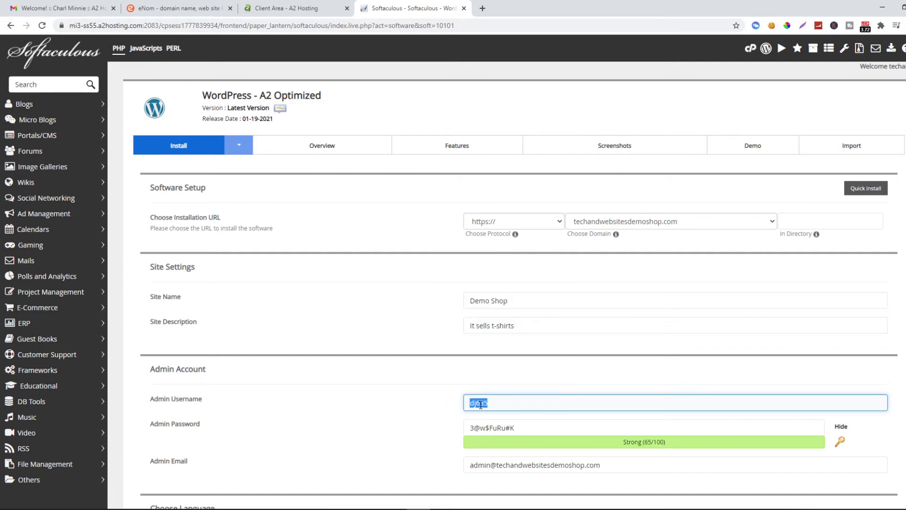
pyautogui.hotkey('alt', 'Tab')
pyautogui.press('super')
pyautogui.write('not')
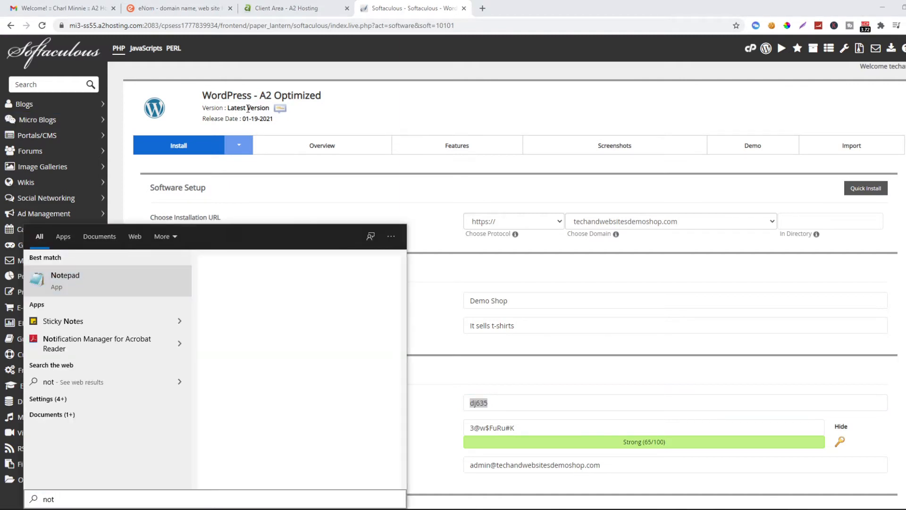
pyautogui.press('Escape')
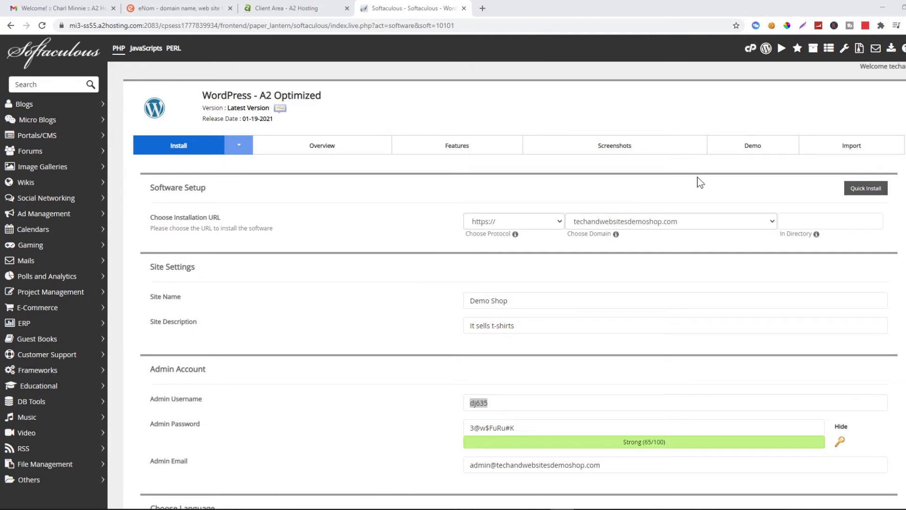
# Step: Select the full generated admin password so it can be recorded outside the browser
pyautogui.click(499, 428)
pyautogui.doubleClick(499, 428)
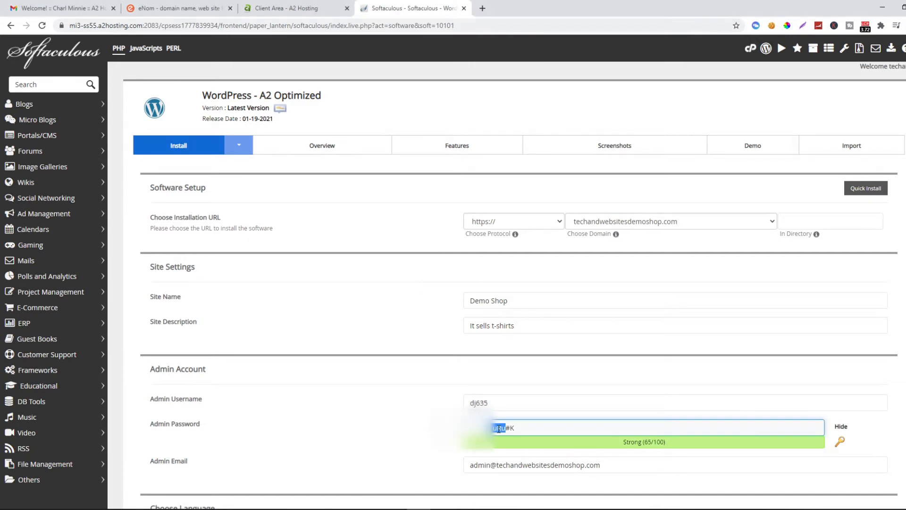
pyautogui.rightClick(417, 427)
pyautogui.click(529, 430)
pyautogui.moveTo(529, 430); pyautogui.dragTo(422, 438)
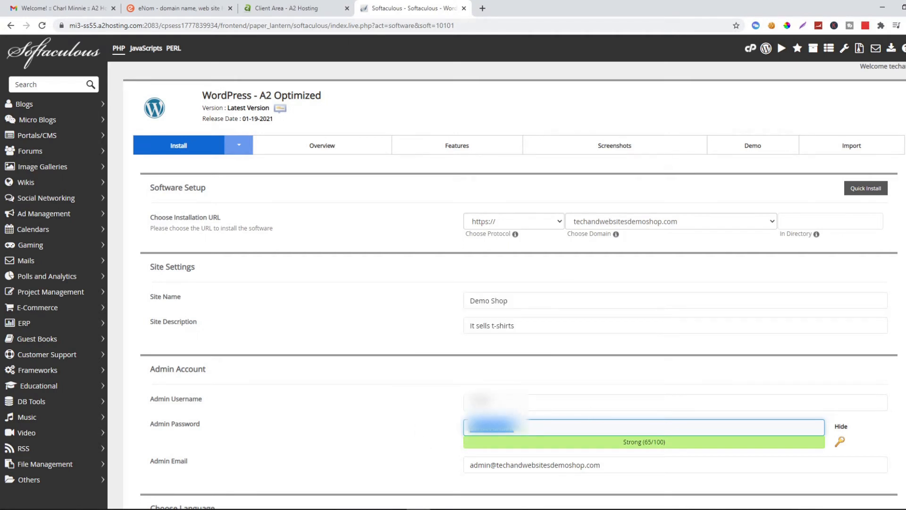
pyautogui.hotkey('alt', 'Tab')
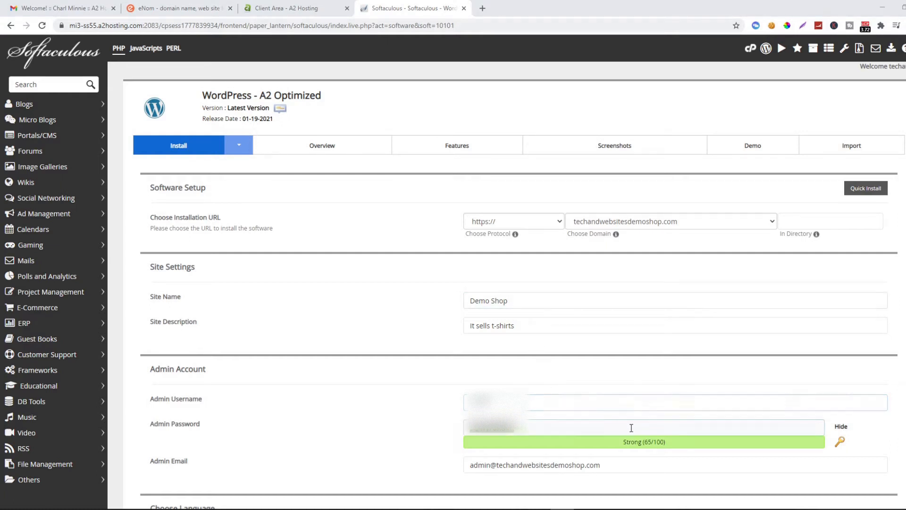
pyautogui.hotkey('alt', 'Tab')
# Step: Check the advanced options without changing them, and install WordPress with English as the language
pyautogui.scroll(-3, 507, 272)
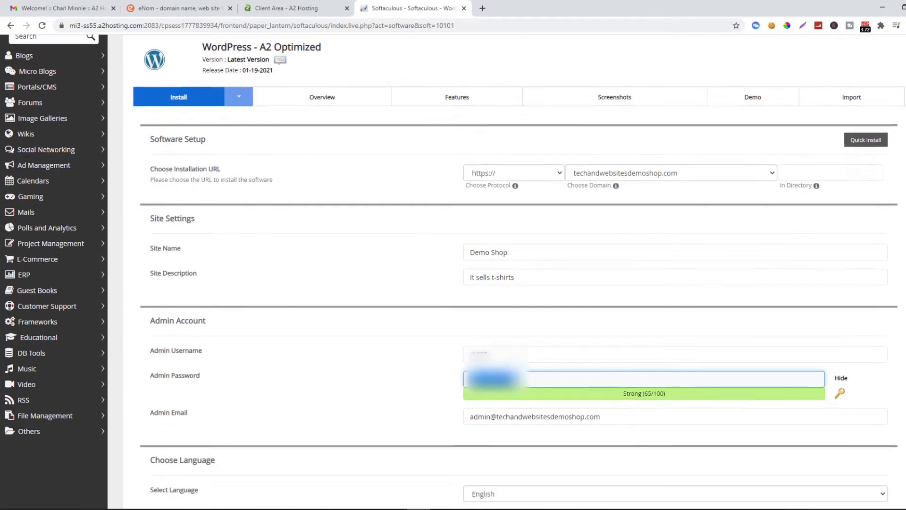
pyautogui.scroll(-2, 507, 272)
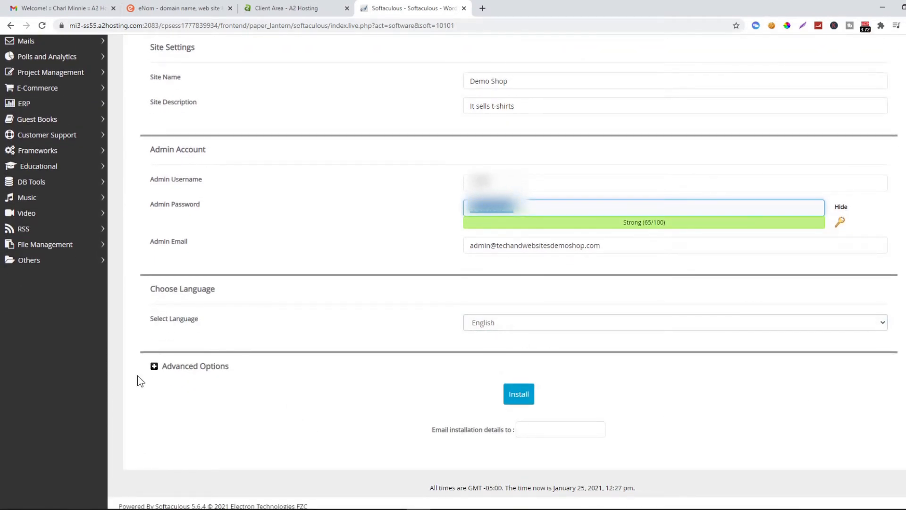
pyautogui.click(154, 367)
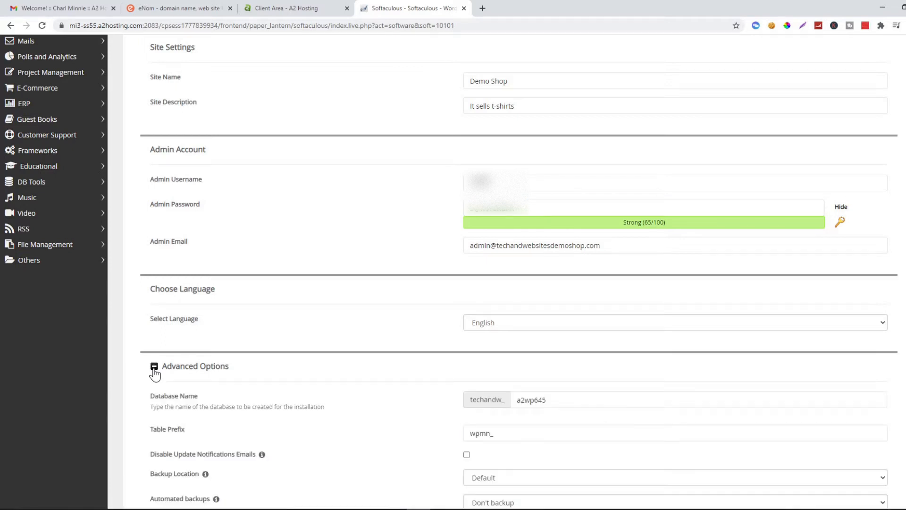
pyautogui.click(154, 368)
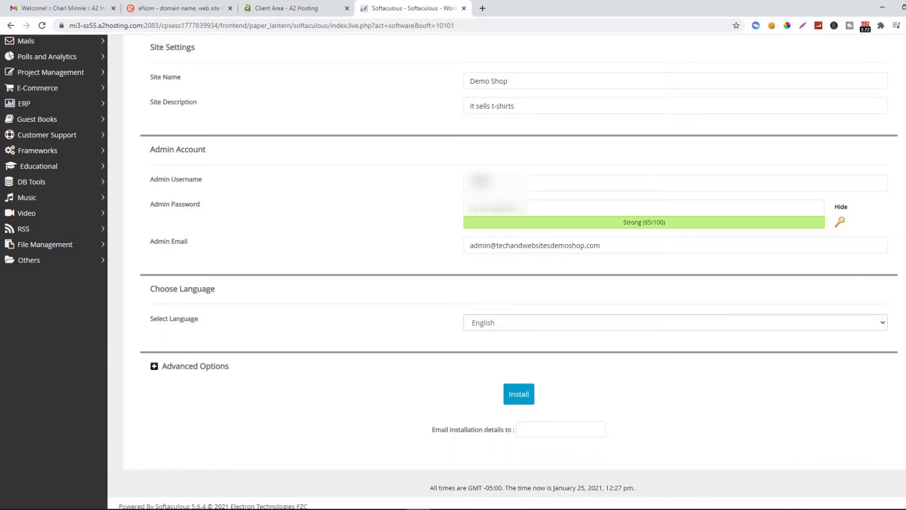
pyautogui.scroll(-1, 455, 272)
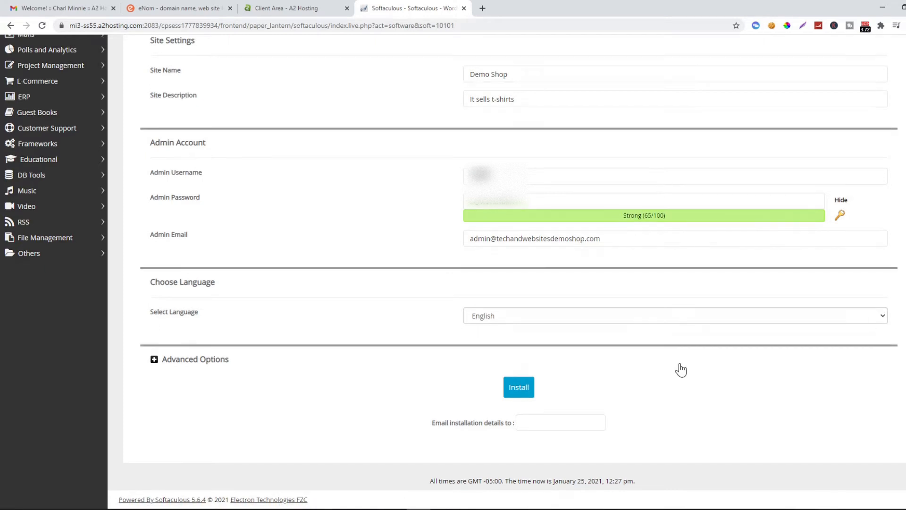
pyautogui.click(525, 393)
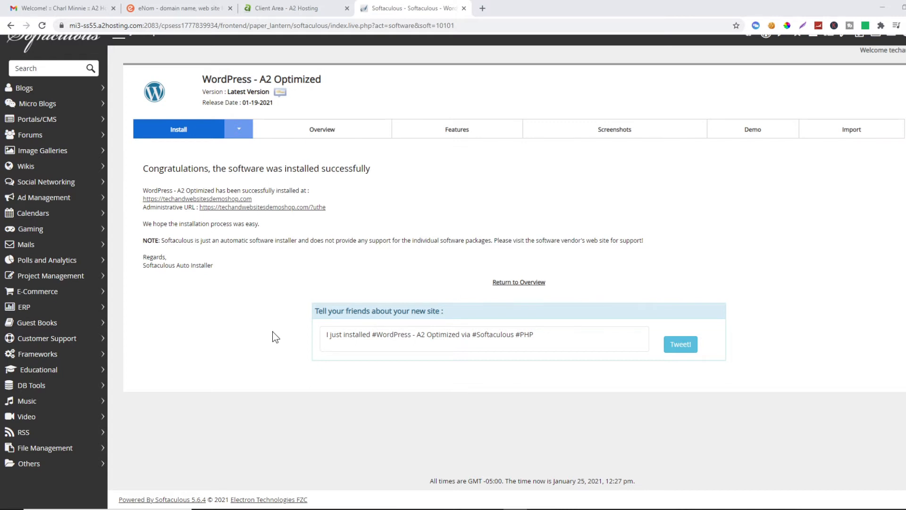
# Step: Open the new site's administrative URL in a separate browser tab and switch to its WordPress dashboard
pyautogui.rightClick(272, 208)
pyautogui.click(287, 212)
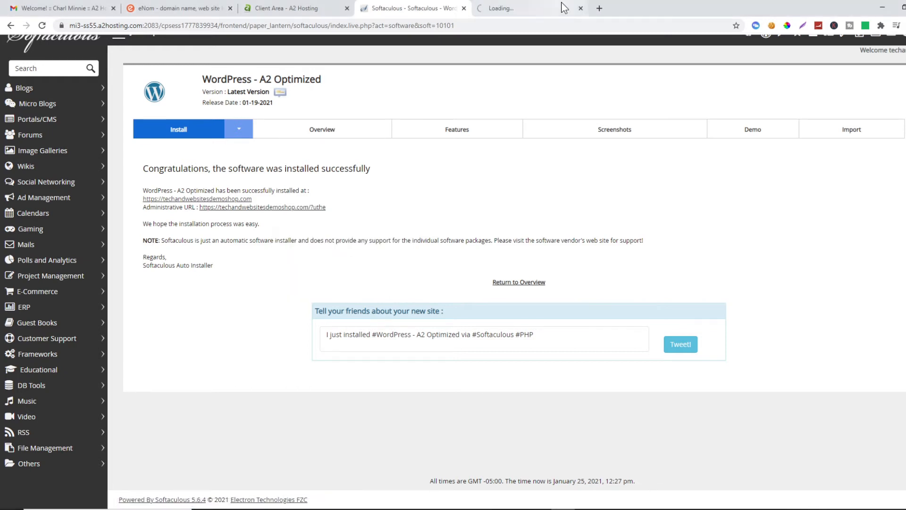
pyautogui.click(521, 6)
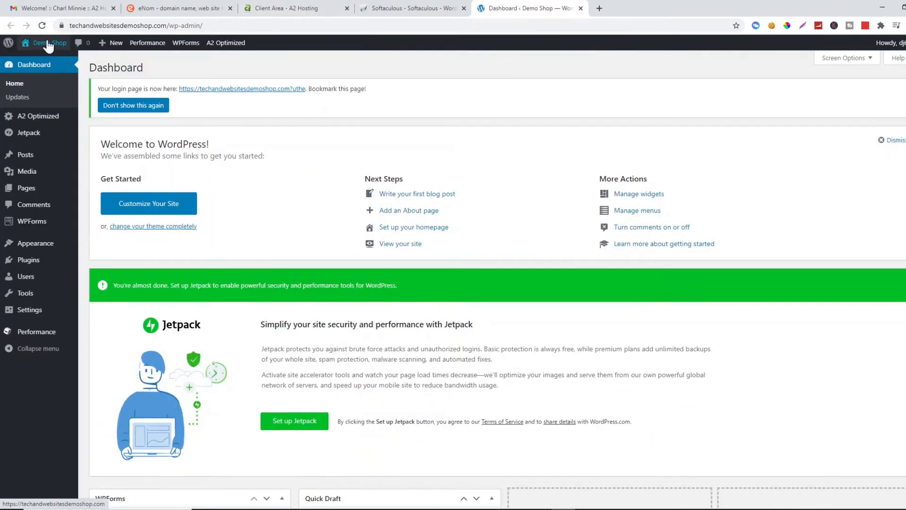
# Step: Open the Demo Shop's public front page in a separate browser tab and view its current design
pyautogui.rightClick(46, 54)
pyautogui.click(66, 52)
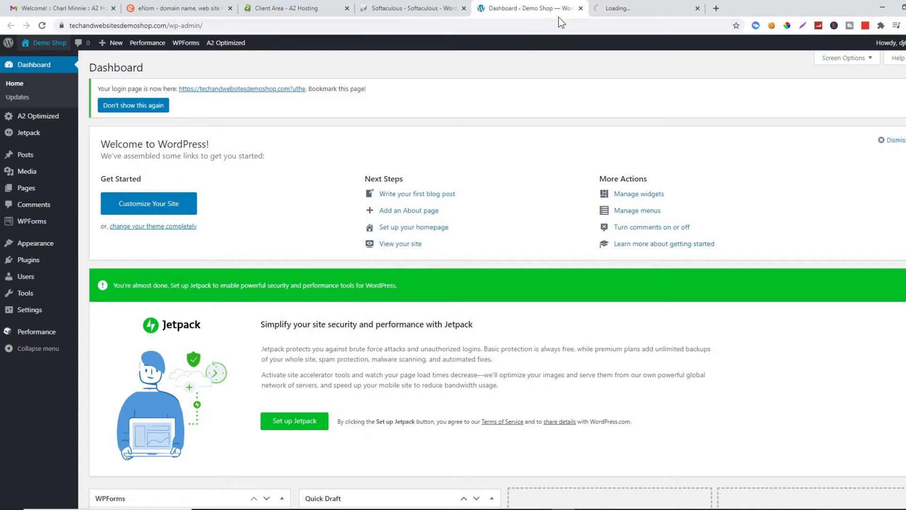
pyautogui.click(646, 5)
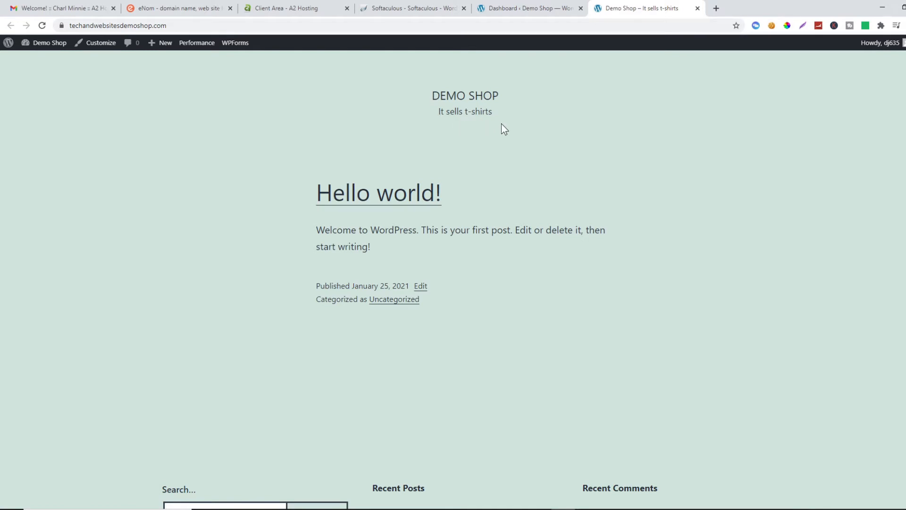
# Step: Return to the WordPress dashboard and search the library of new themes for "astra"
pyautogui.click(540, 2)
pyautogui.moveTo(56, 253)
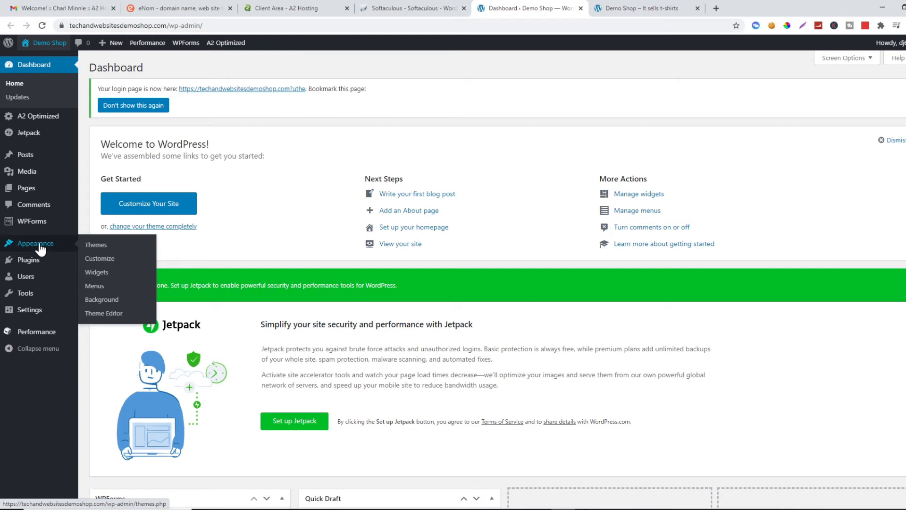
pyautogui.click(94, 248)
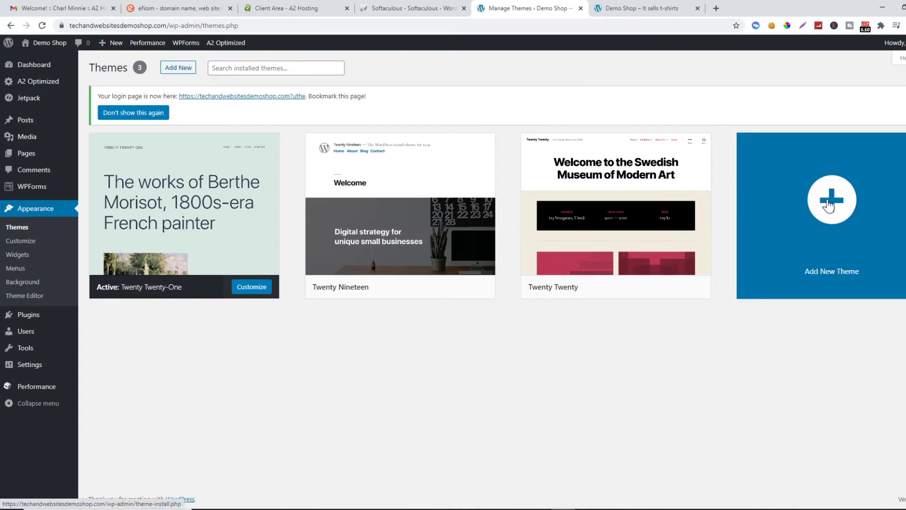
pyautogui.click(829, 205)
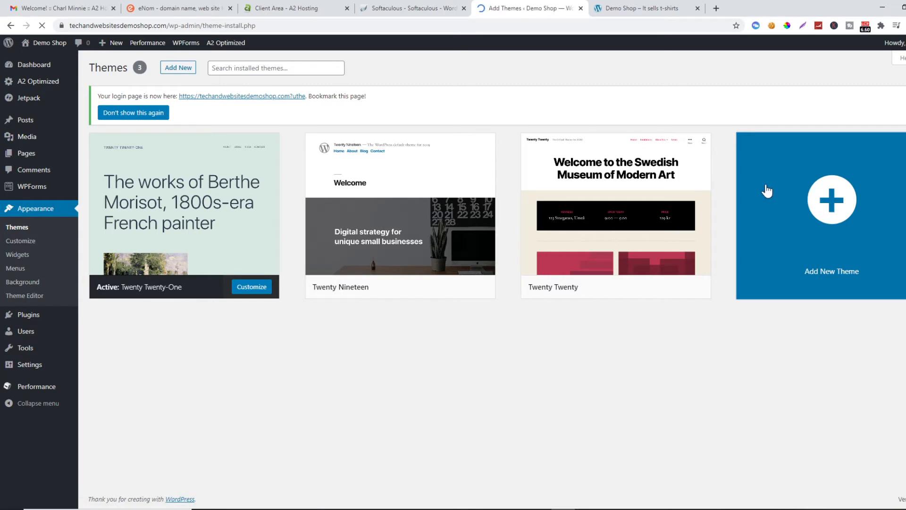
pyautogui.click(816, 144)
pyautogui.click(798, 165)
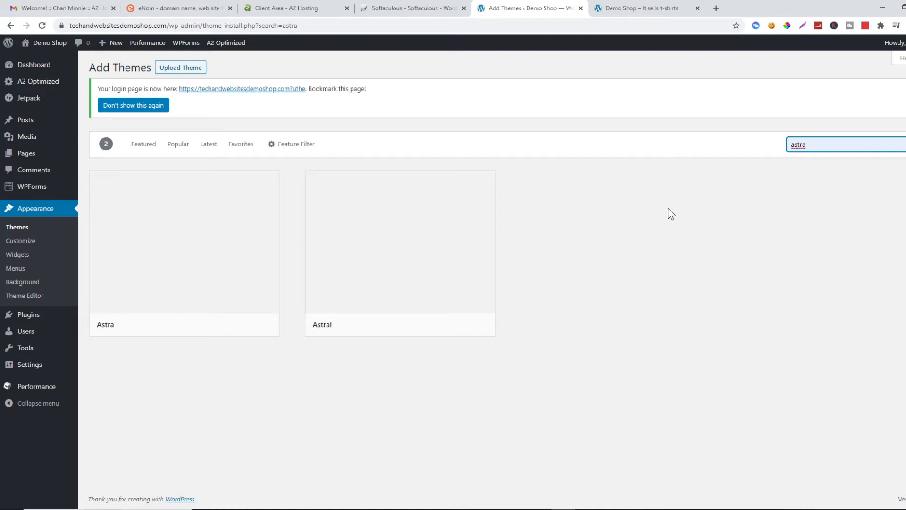
# Step: Install the Astra theme and activate it for the site
pyautogui.moveTo(210, 225)
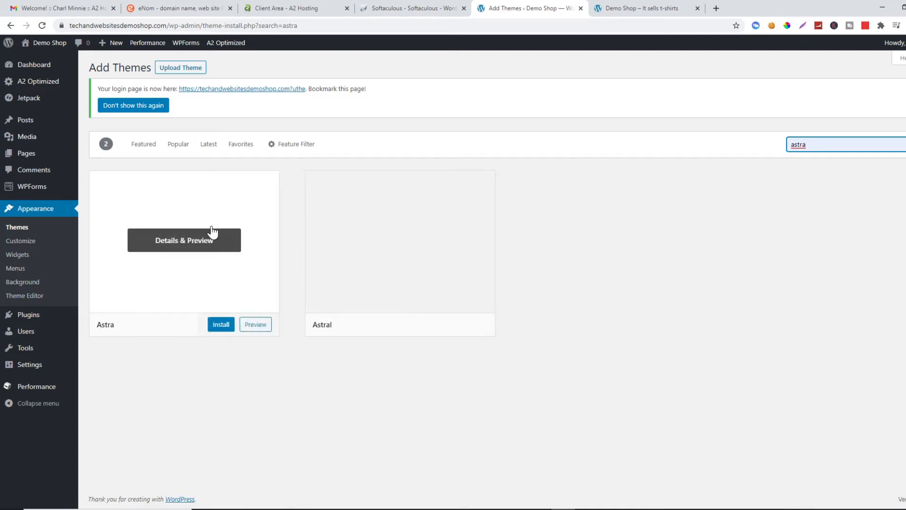
pyautogui.rightClick(219, 330)
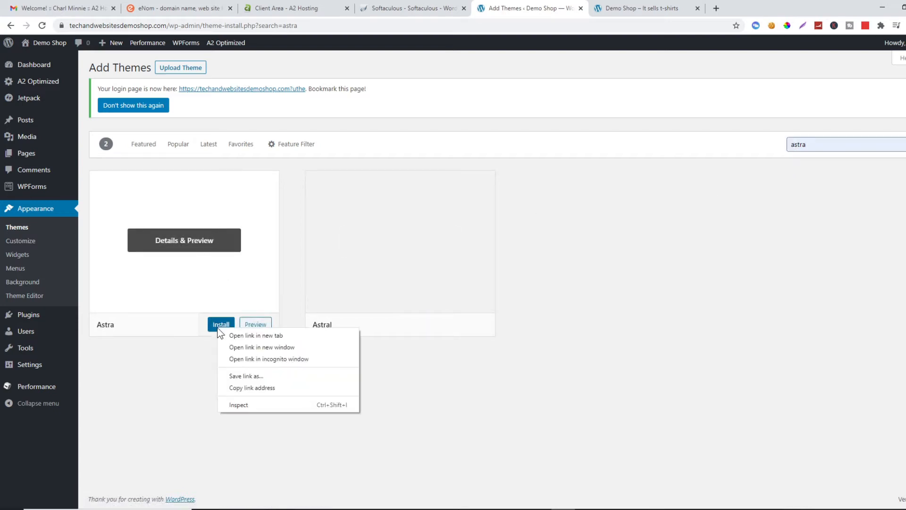
pyautogui.click(216, 329)
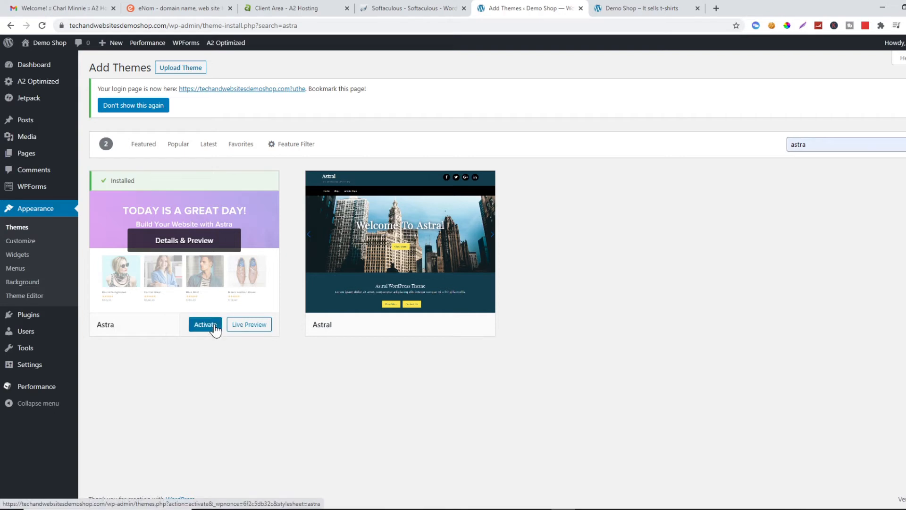
pyautogui.click(215, 328)
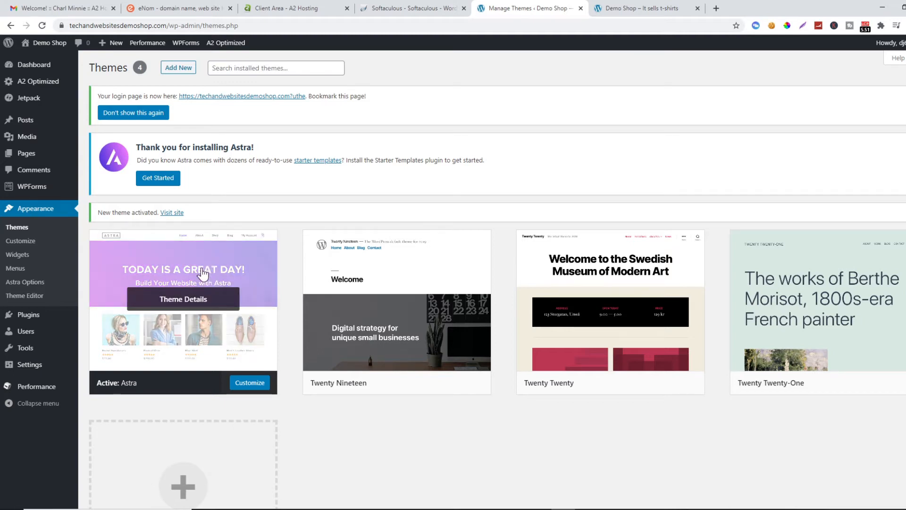
# Step: Reload the public front page to check its look under Astra, and return to theme management
pyautogui.click(635, 8)
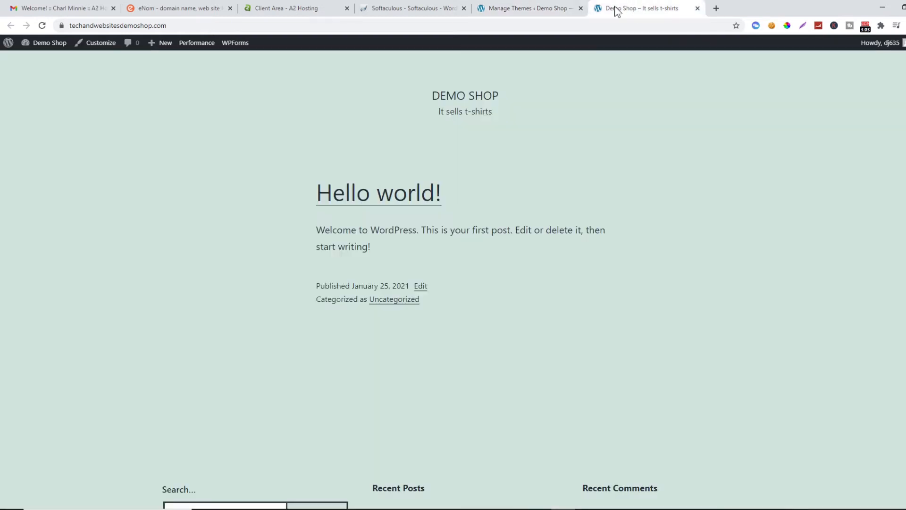
pyautogui.click(42, 26)
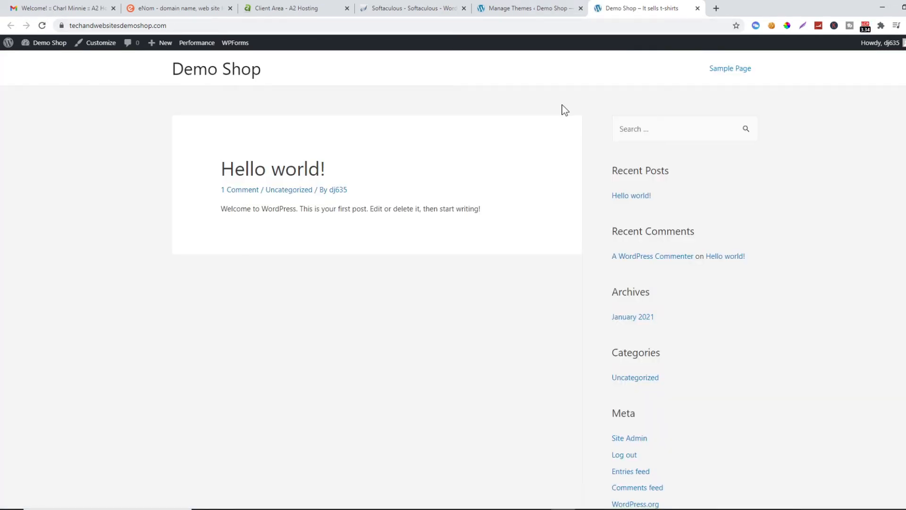
pyautogui.click(561, 7)
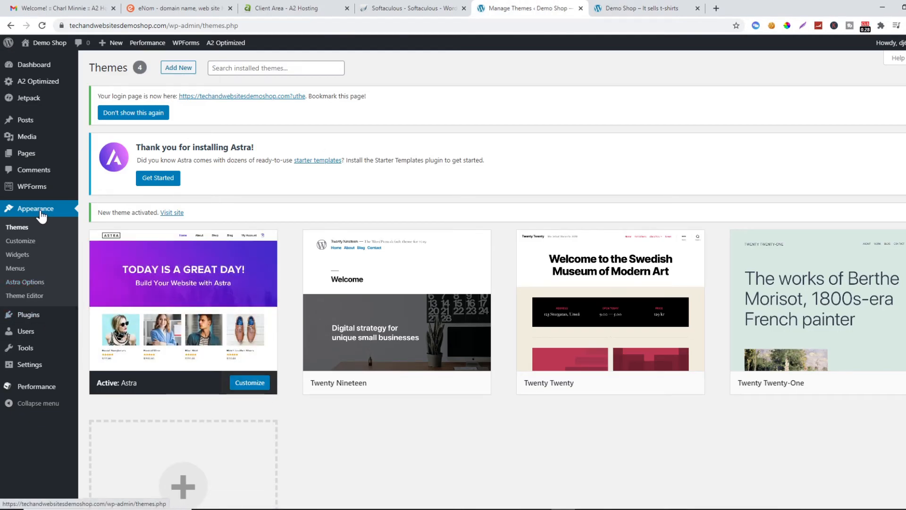
# Step: Install the starter template importer plugin from the Astra options and choose Elementor as the page builder
pyautogui.click(24, 283)
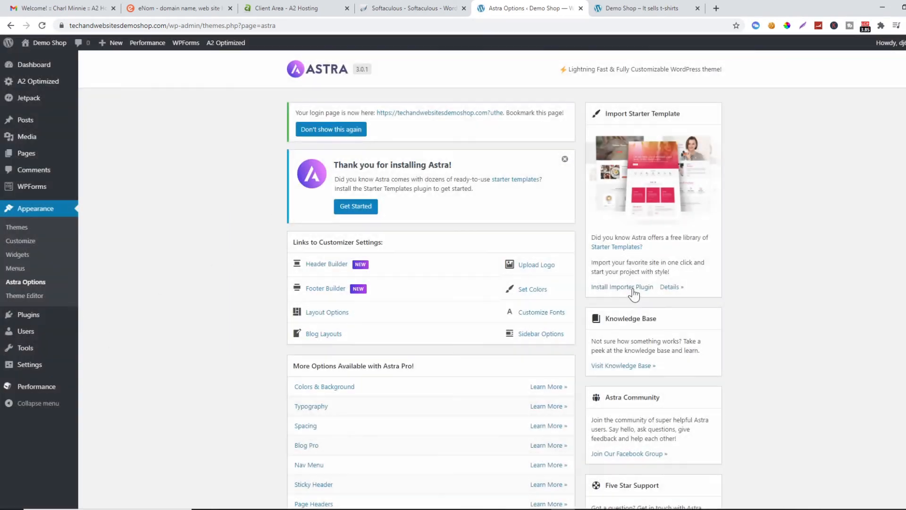
pyautogui.click(639, 288)
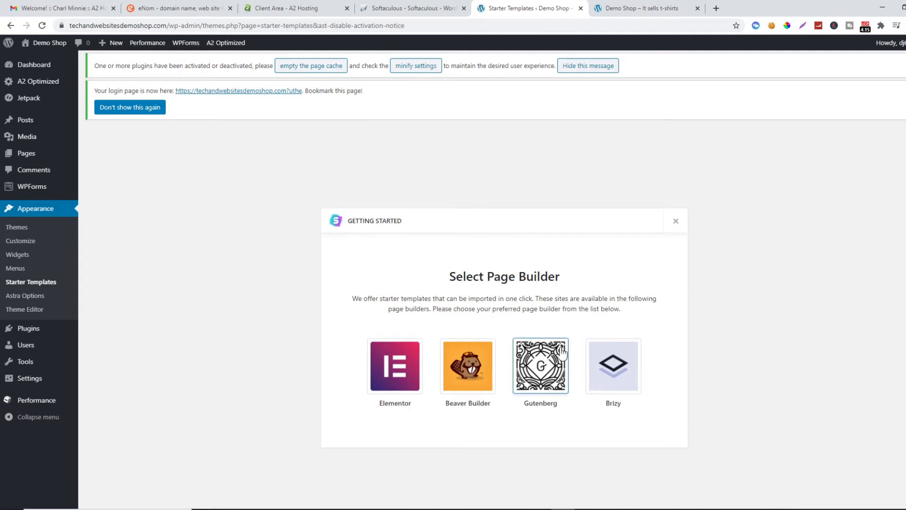
pyautogui.click(387, 367)
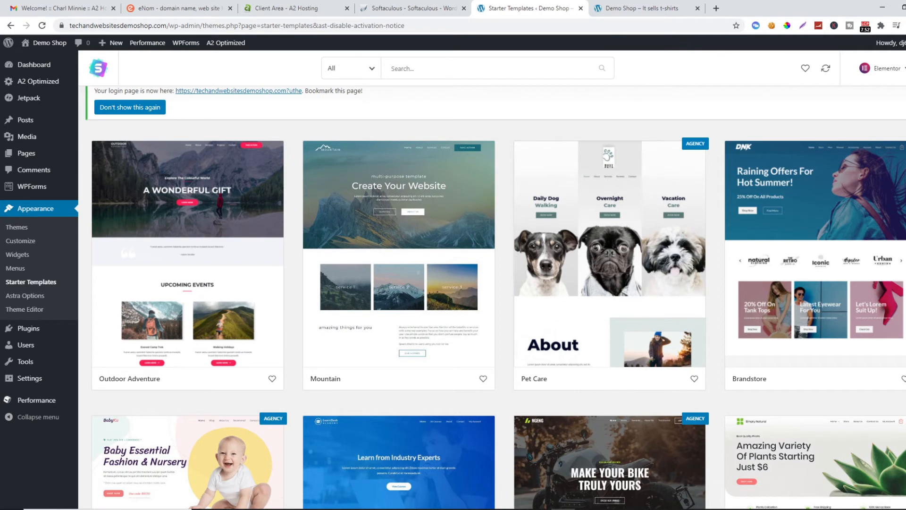
# Step: Filter the starter templates to show only free eCommerce designs
pyautogui.scroll(-7, 491, 297)
pyautogui.scroll(8, 492, 297)
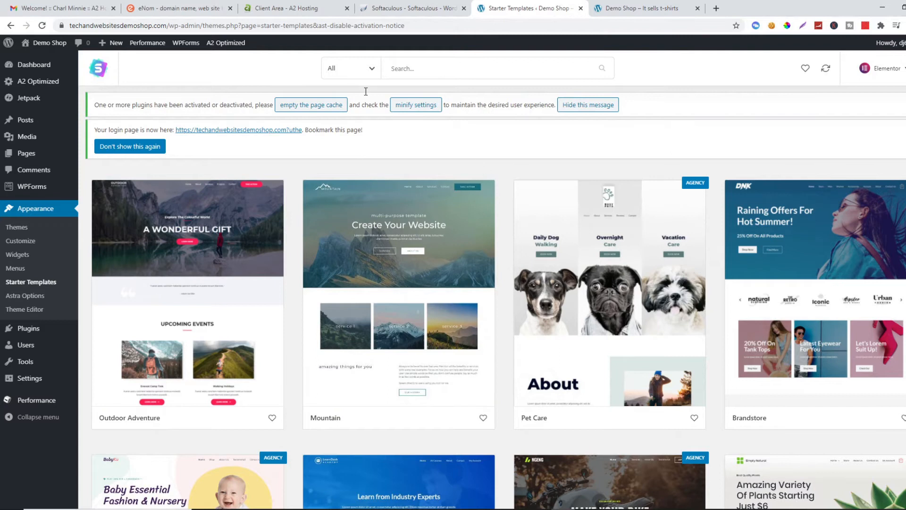
pyautogui.click(371, 70)
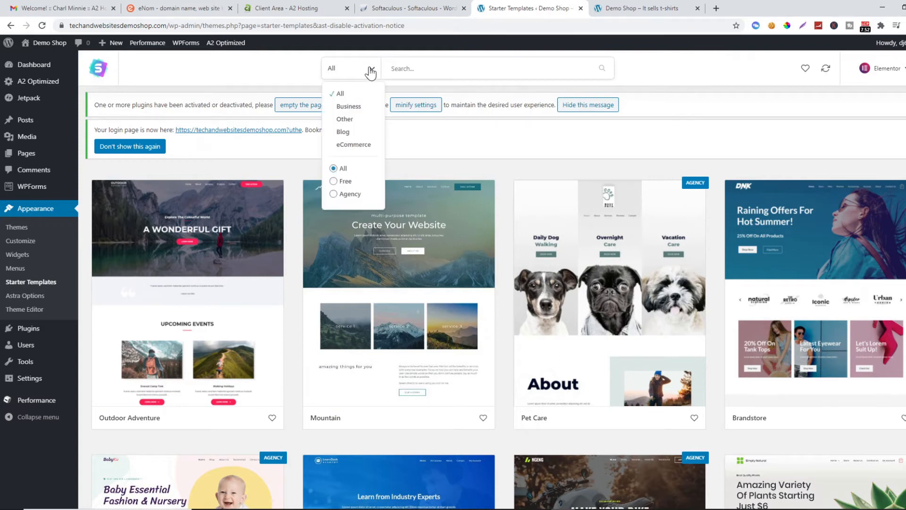
pyautogui.click(350, 143)
pyautogui.click(371, 71)
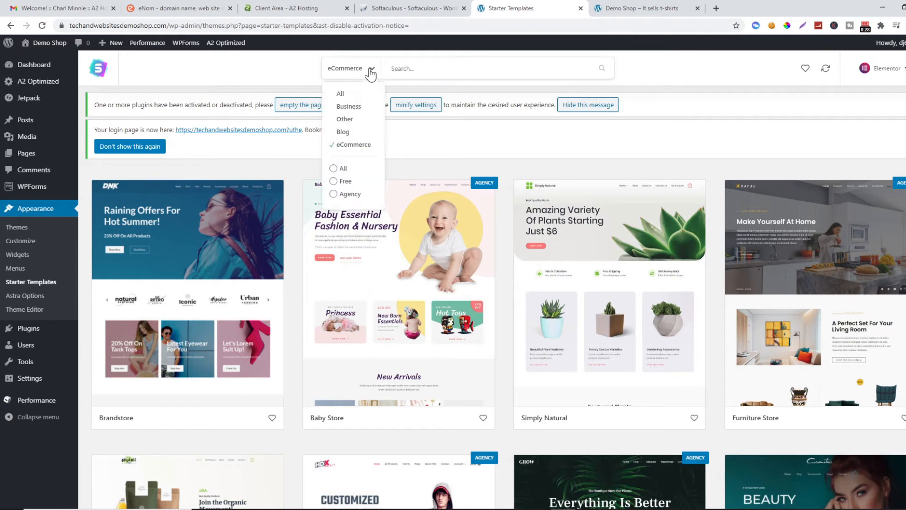
pyautogui.click(334, 182)
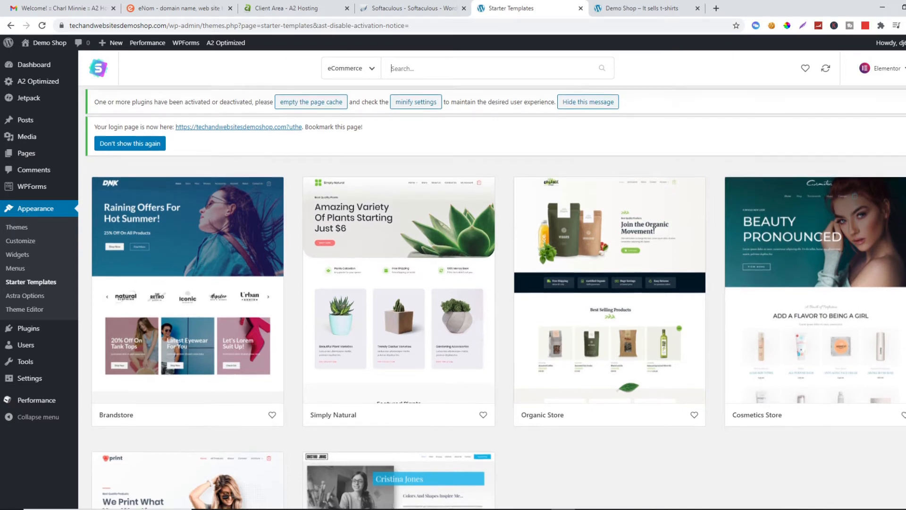
# Step: Choose the Simply Natural template and import the complete site with its customizer settings, widgets, required plugins and content
pyautogui.scroll(-1, 496, 297)
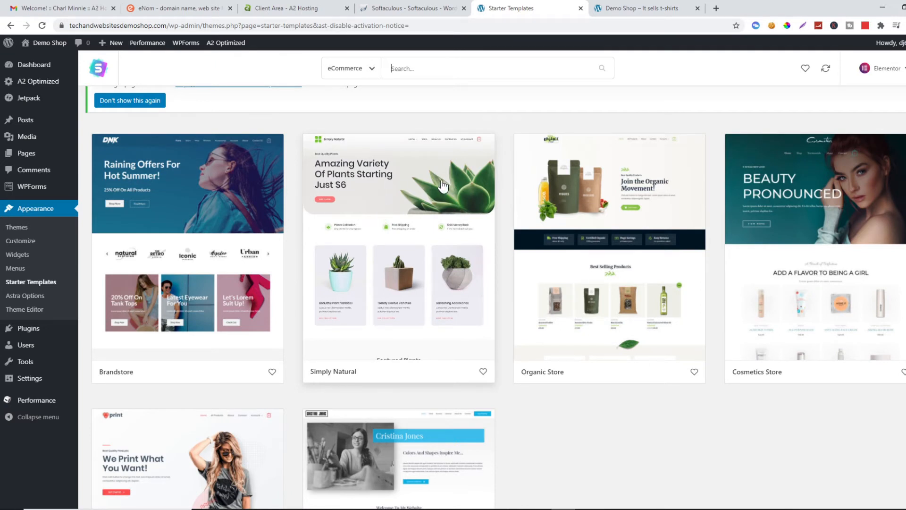
pyautogui.click(422, 194)
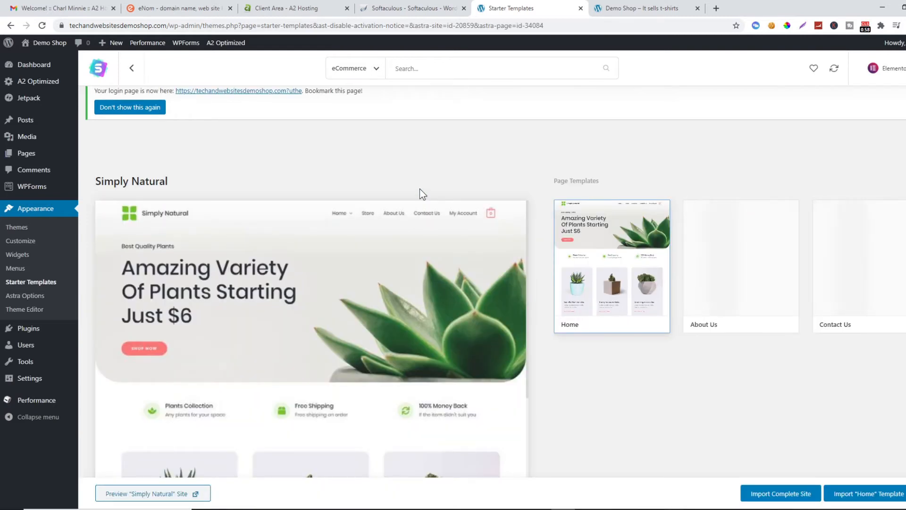
pyautogui.click(782, 499)
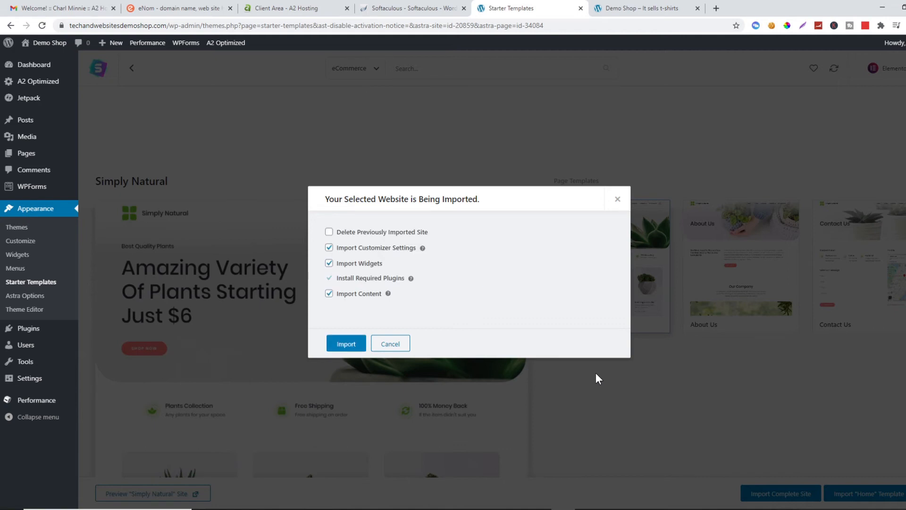
pyautogui.click(347, 344)
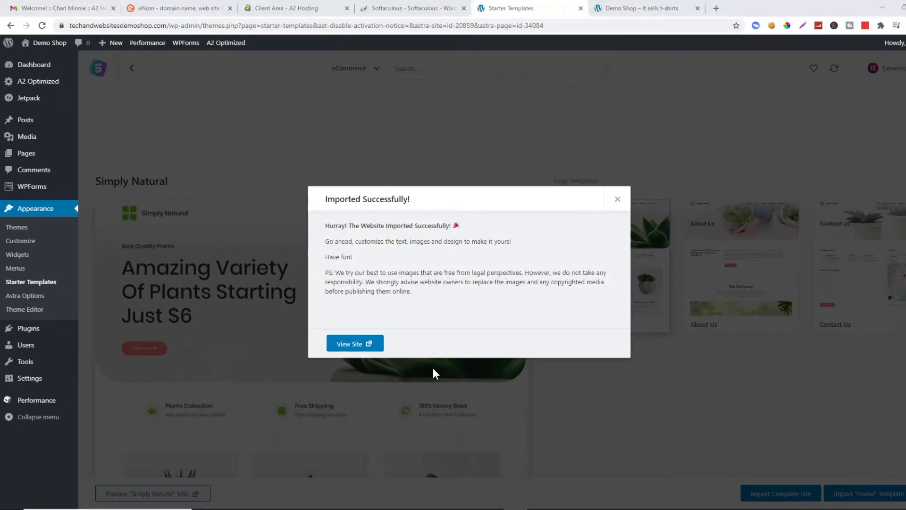
# Step: Reload the public front page and look through the imported plant store homepage, including its featured plants and header
pyautogui.click(641, 7)
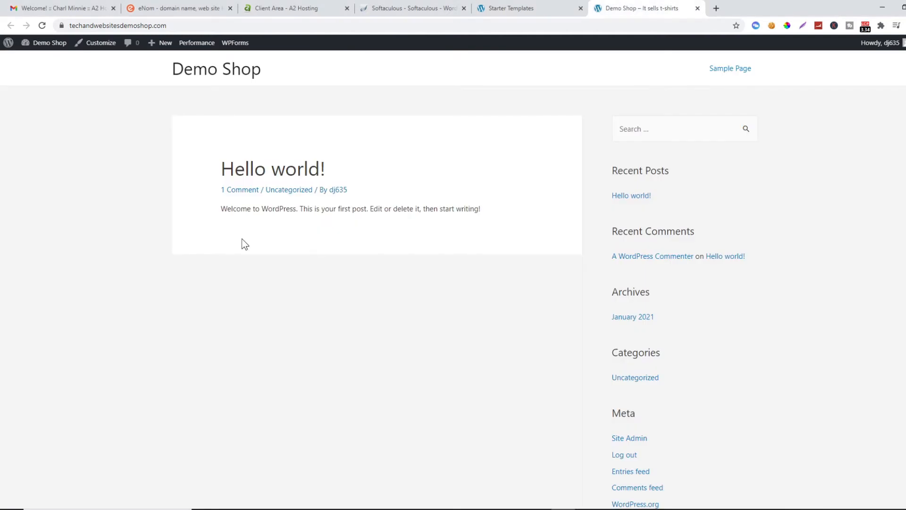
pyautogui.click(44, 25)
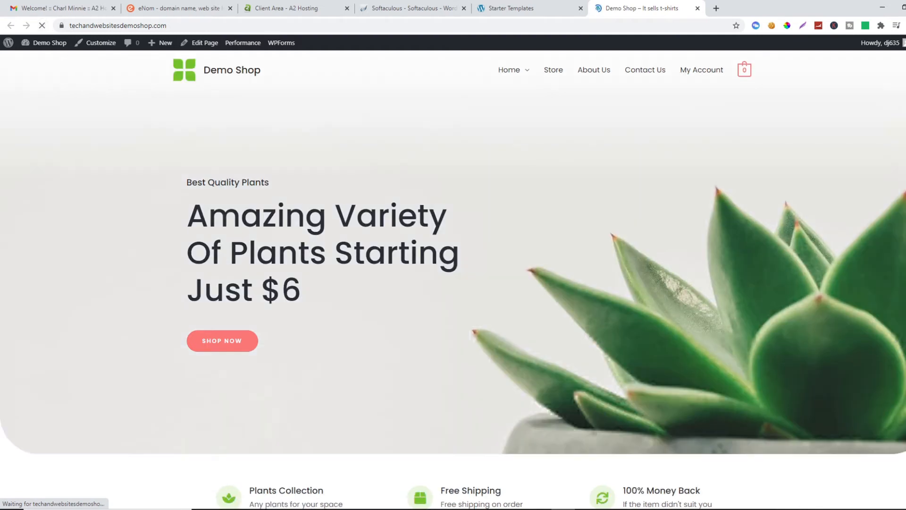
pyautogui.scroll(-12, 453, 278)
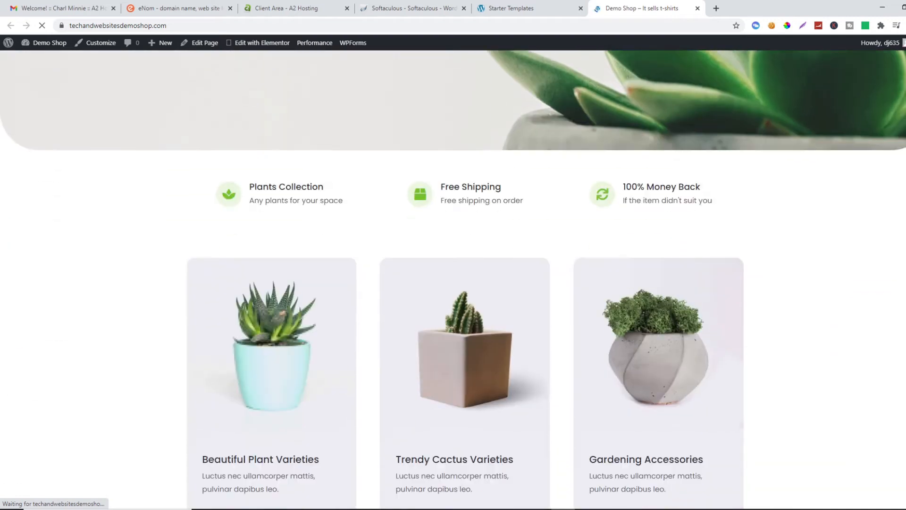
pyautogui.scroll(-10, 453, 278)
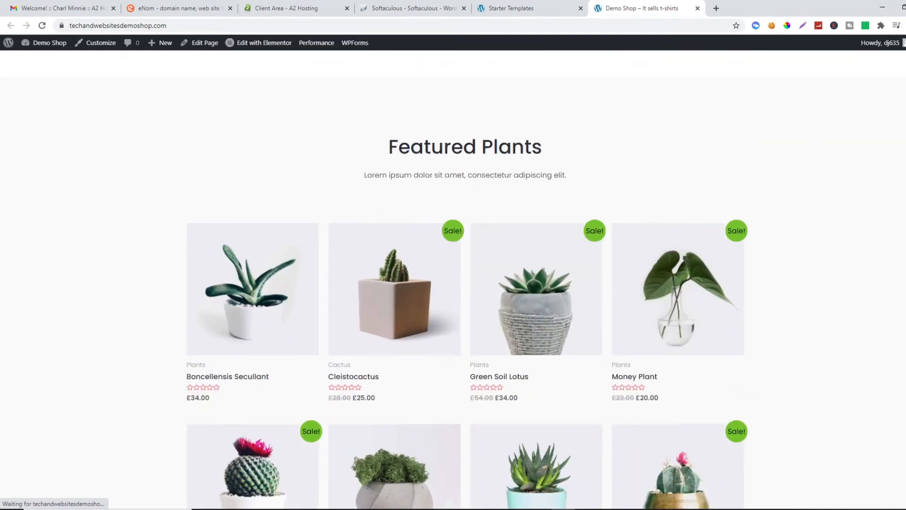
pyautogui.scroll(-4, 453, 279)
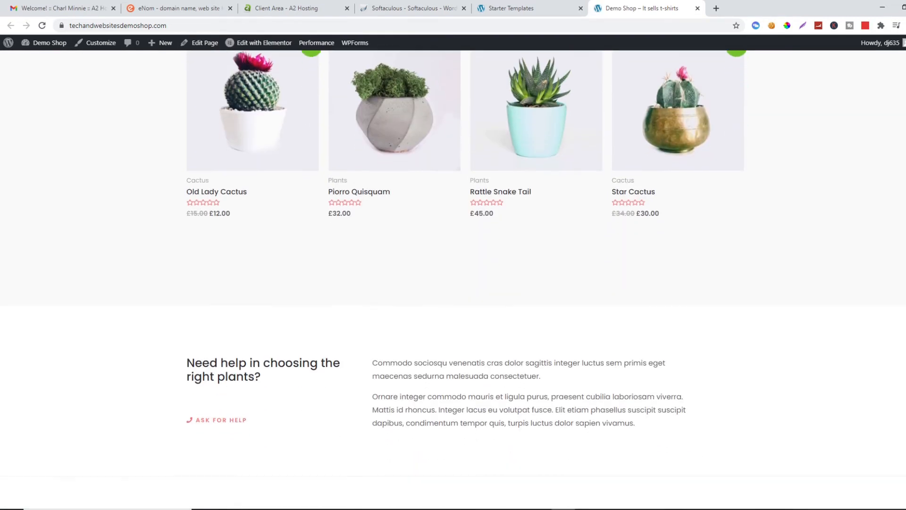
pyautogui.scroll(15, 453, 278)
pyautogui.moveTo(747, 77)
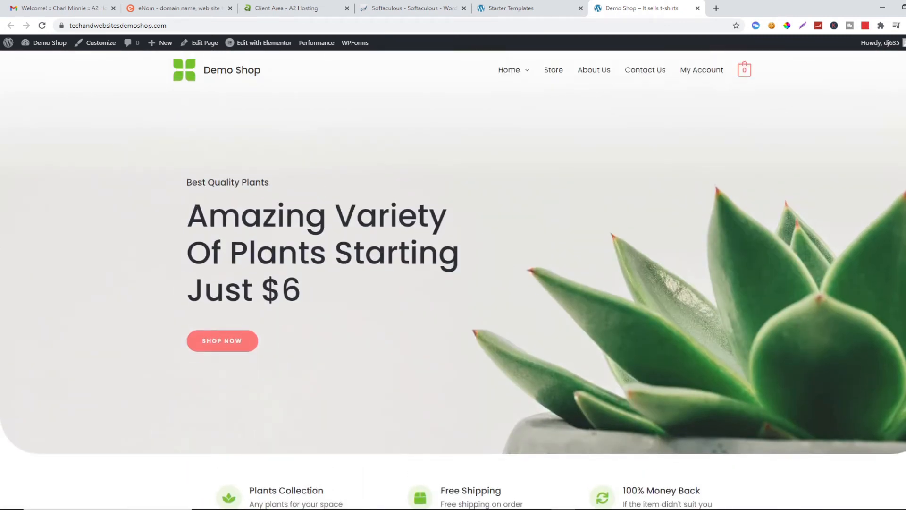
# Step: Test the store by adding one Cleistocactus to the cart and viewing the cart, and return to the Starter Templates page
pyautogui.scroll(-15, 453, 278)
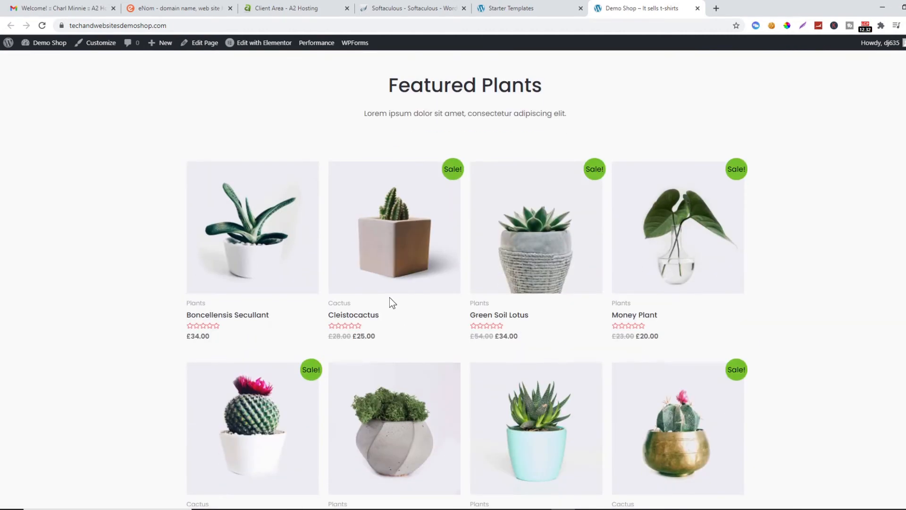
pyautogui.click(414, 245)
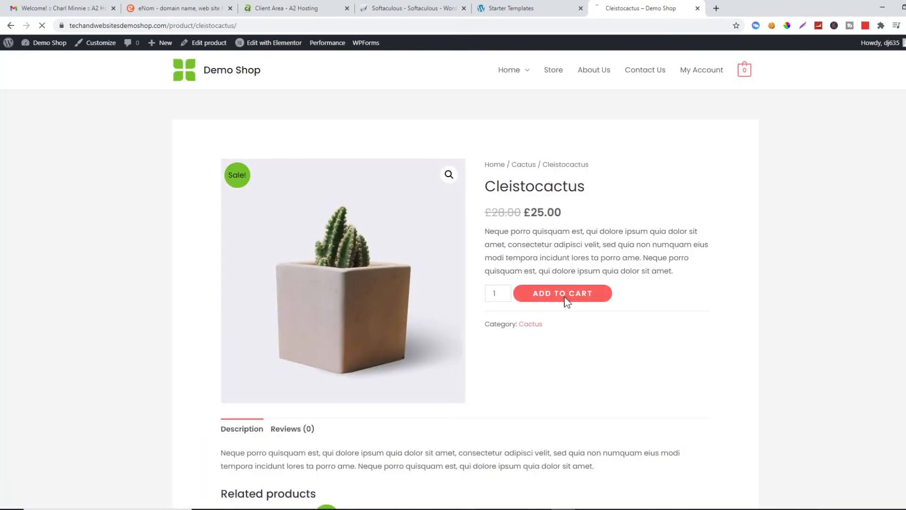
pyautogui.click(566, 297)
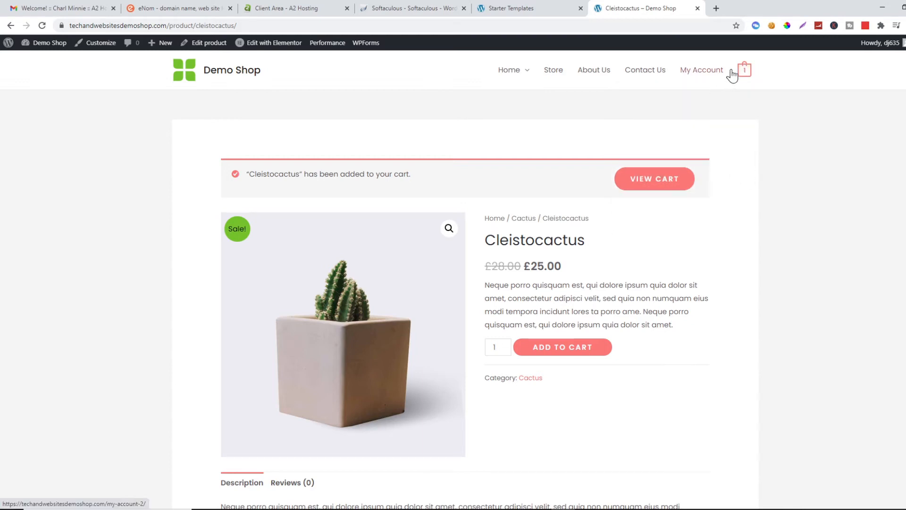
pyautogui.click(714, 173)
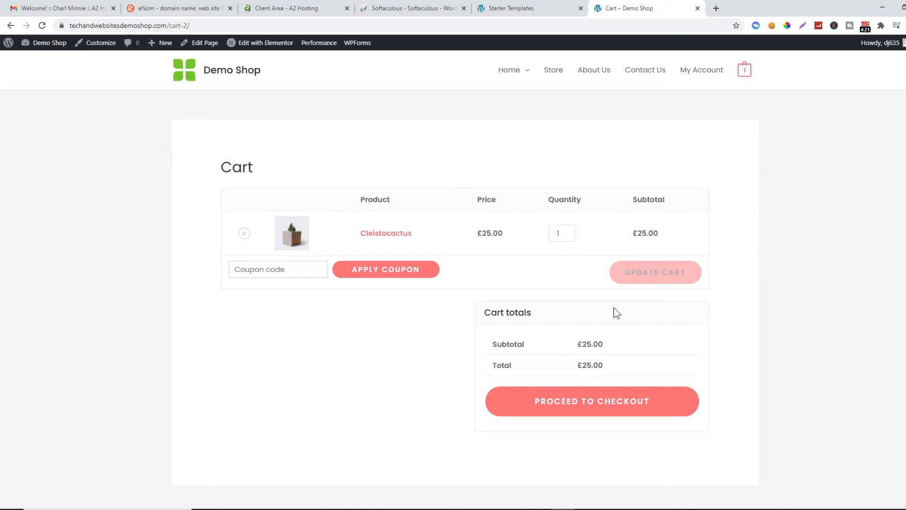
pyautogui.click(527, 5)
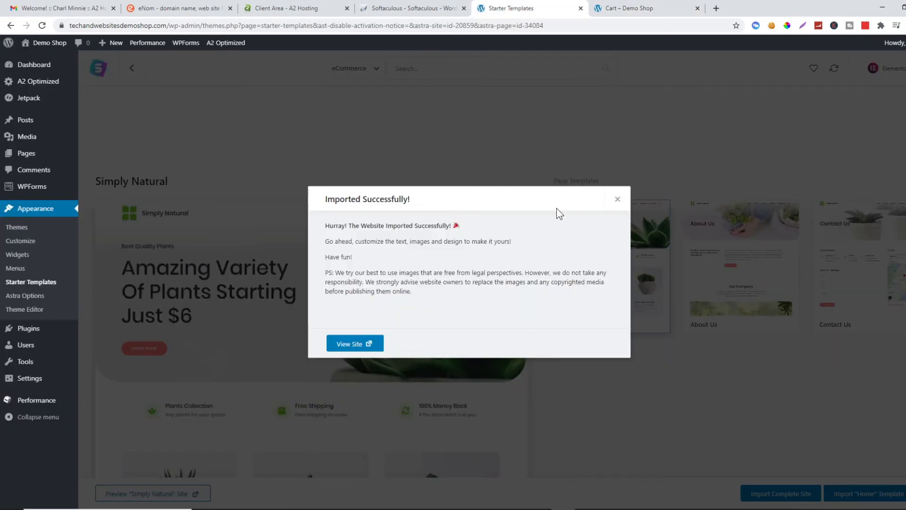
# Step: Close the template import confirmation, return to the dashboard and open the list of all store products
pyautogui.click(618, 198)
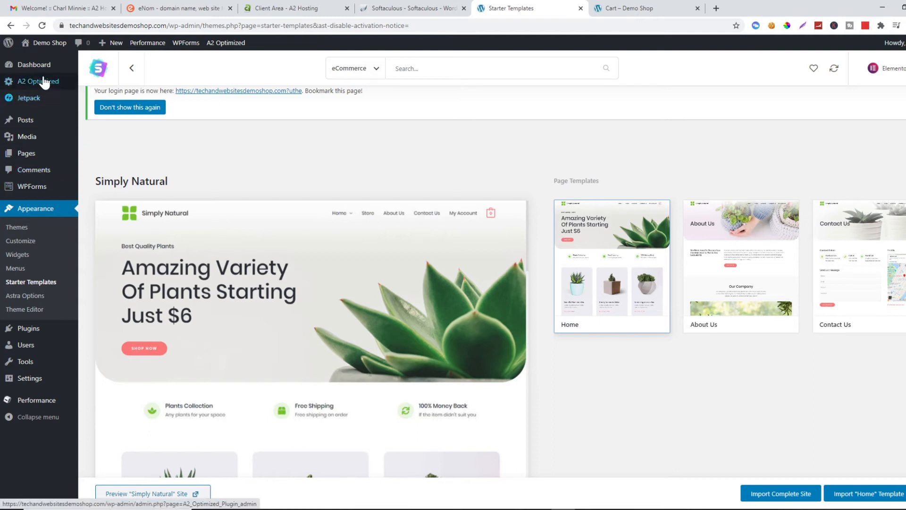
pyautogui.moveTo(33, 70)
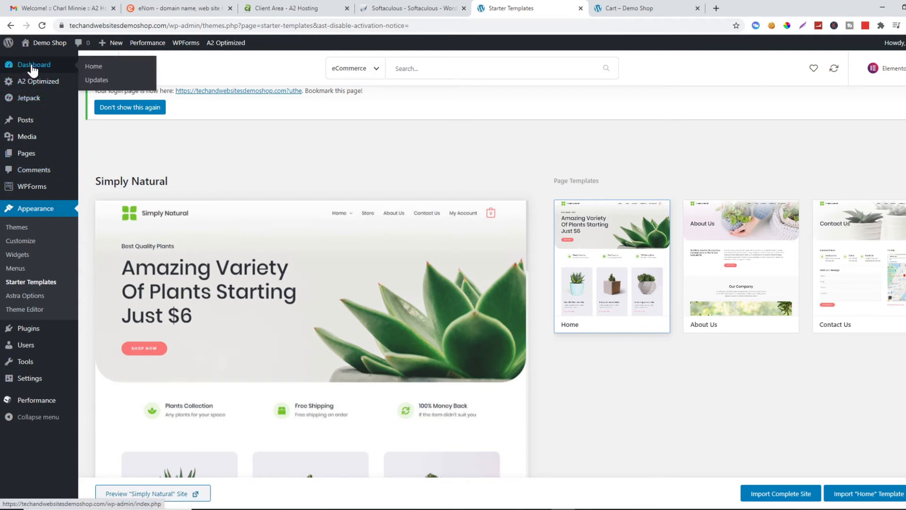
pyautogui.click(93, 67)
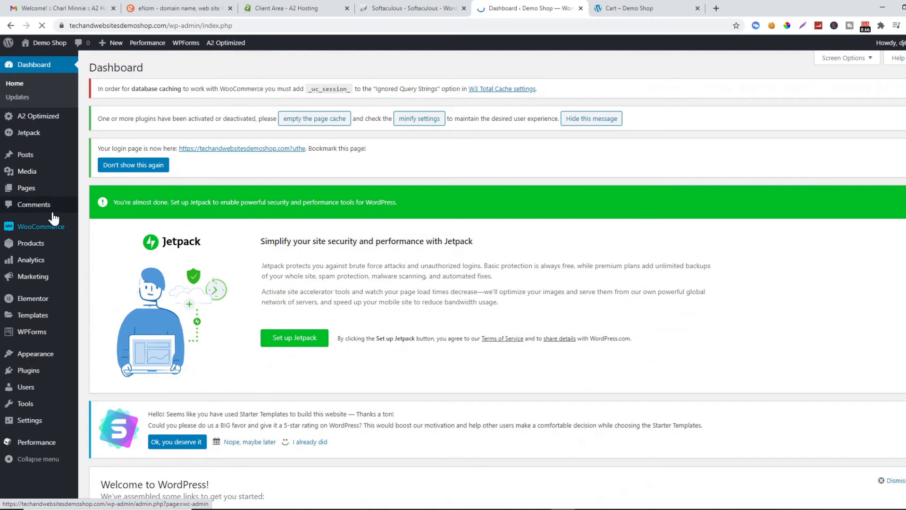
pyautogui.moveTo(51, 236)
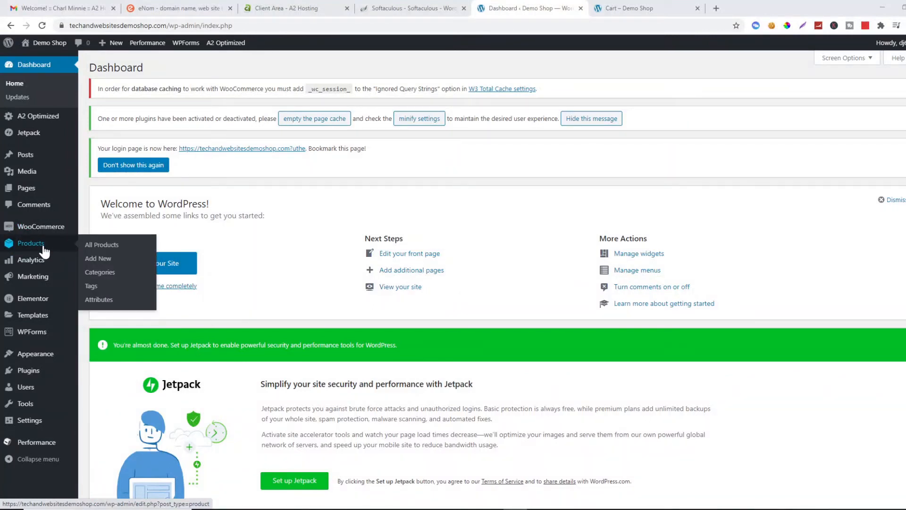
pyautogui.click(97, 247)
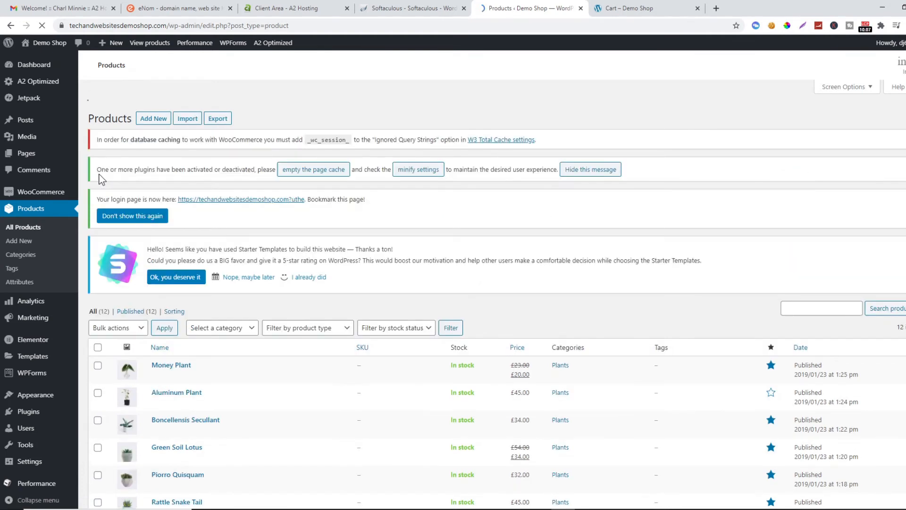
# Step: Select all the imported demo products in the list and move them to the Trash in bulk
pyautogui.click(98, 326)
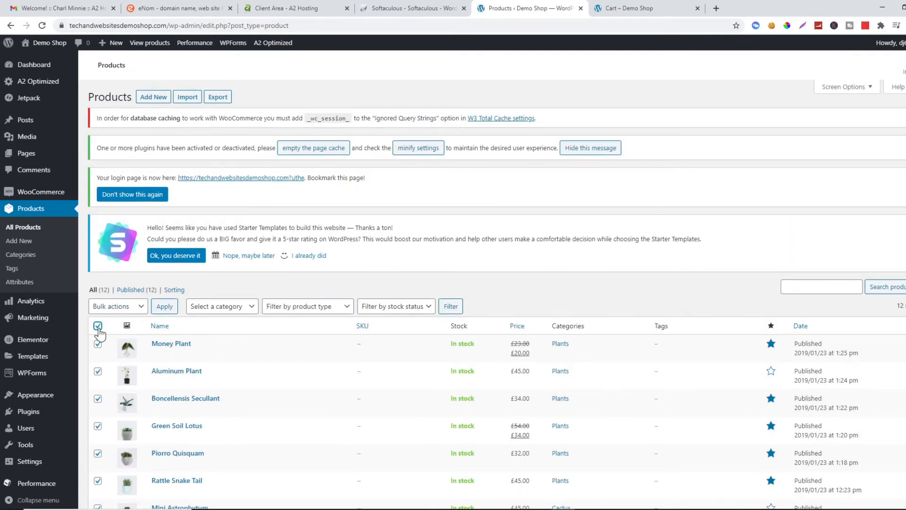
pyautogui.click(140, 307)
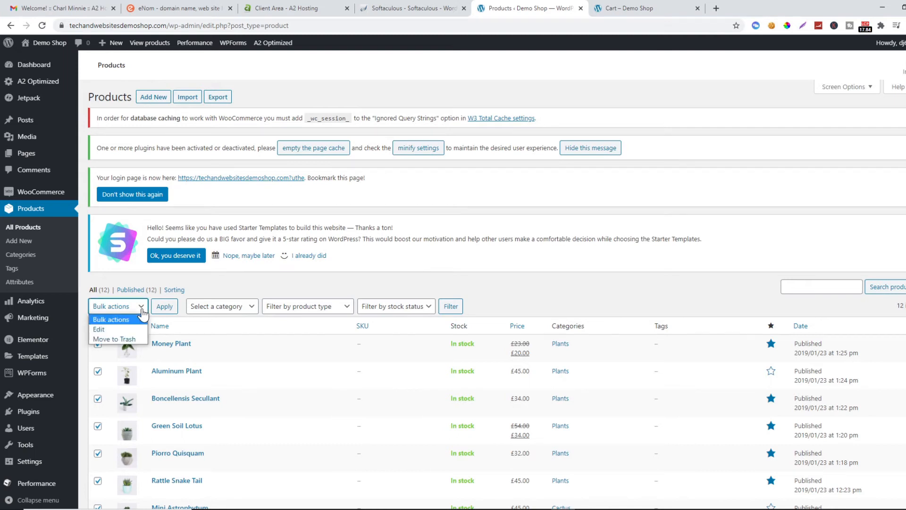
pyautogui.click(124, 338)
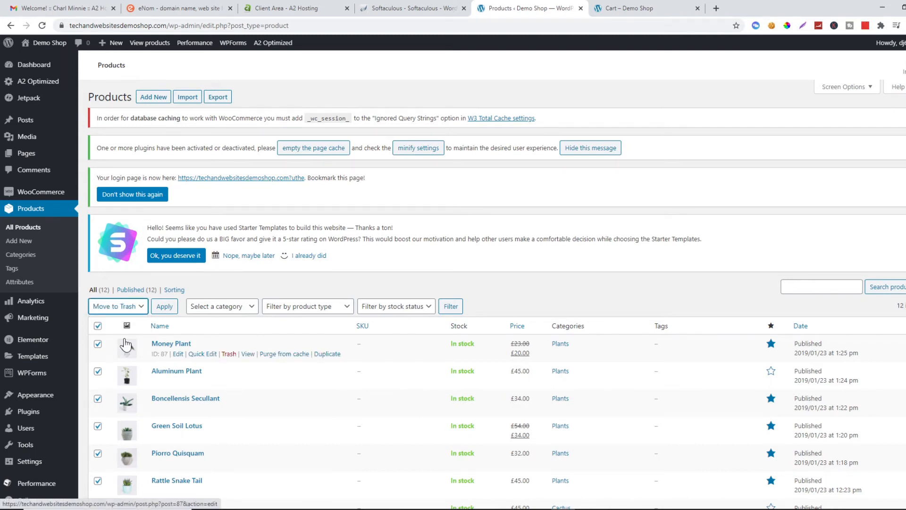
pyautogui.click(165, 306)
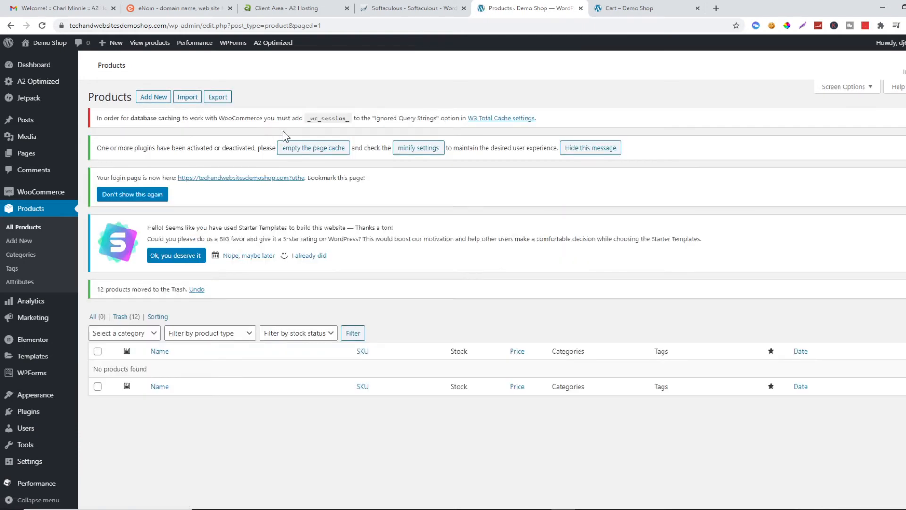
# Step: Review the store's public homepage after the demo product removal, and return to the Products list
pyautogui.click(642, 9)
pyautogui.click(207, 76)
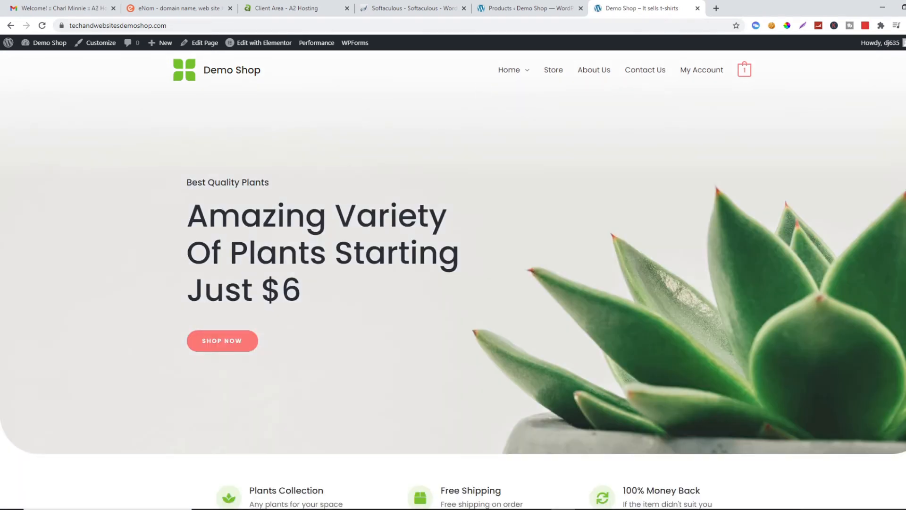
pyautogui.scroll(-20, 453, 279)
pyautogui.scroll(20, 454, 278)
pyautogui.click(530, 8)
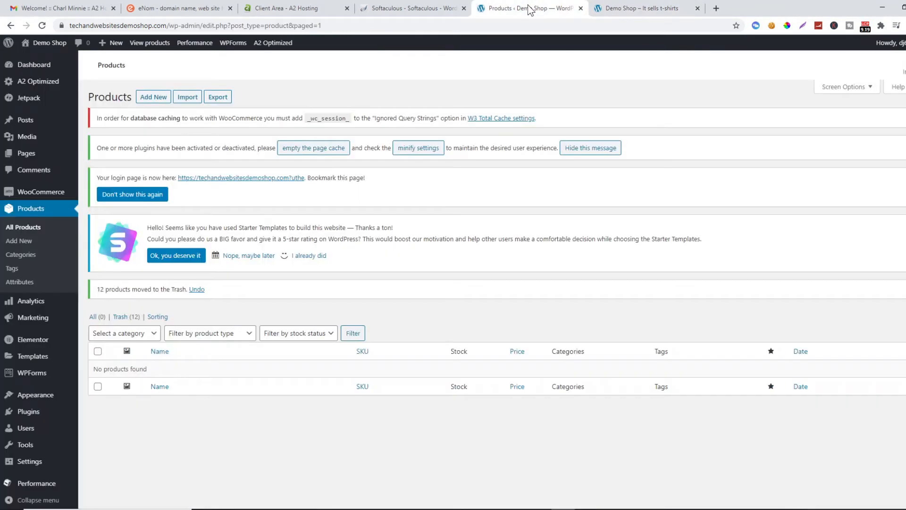
# Step: Create a new simple product titled "Pot plant" with the description "A nice pot plant on my website" and mark it as virtual but not downloadable
pyautogui.click(155, 97)
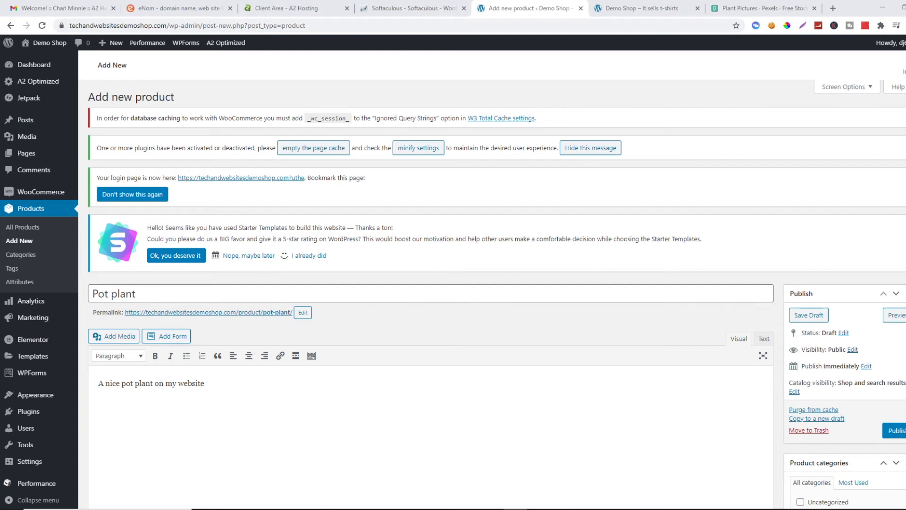
pyautogui.scroll(-5, 492, 294)
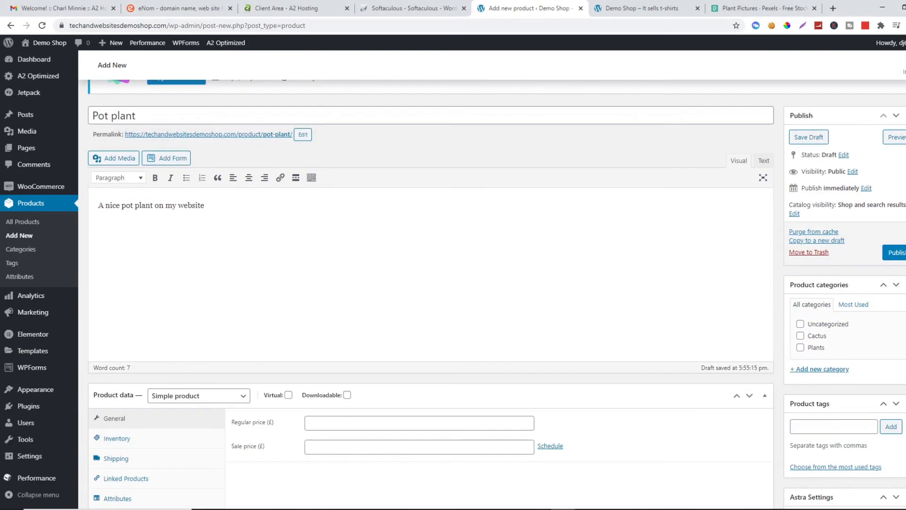
pyautogui.scroll(-1, 492, 295)
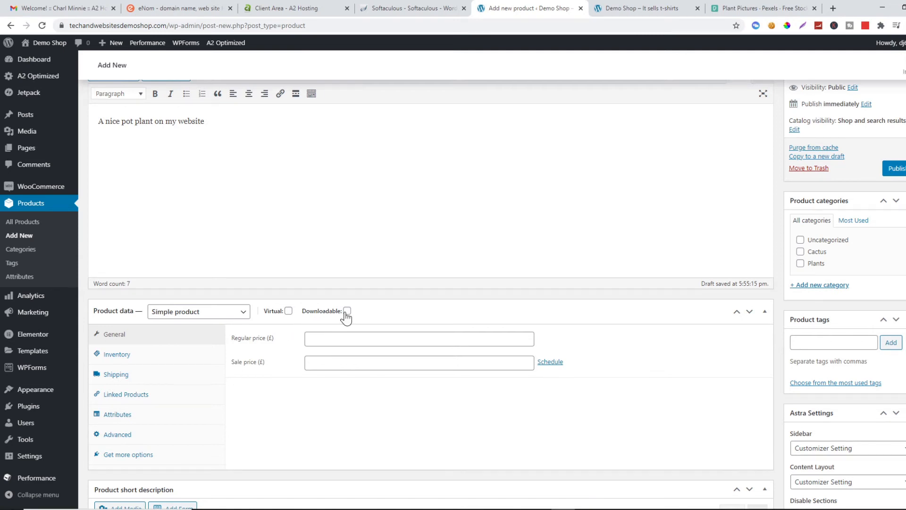
pyautogui.click(288, 311)
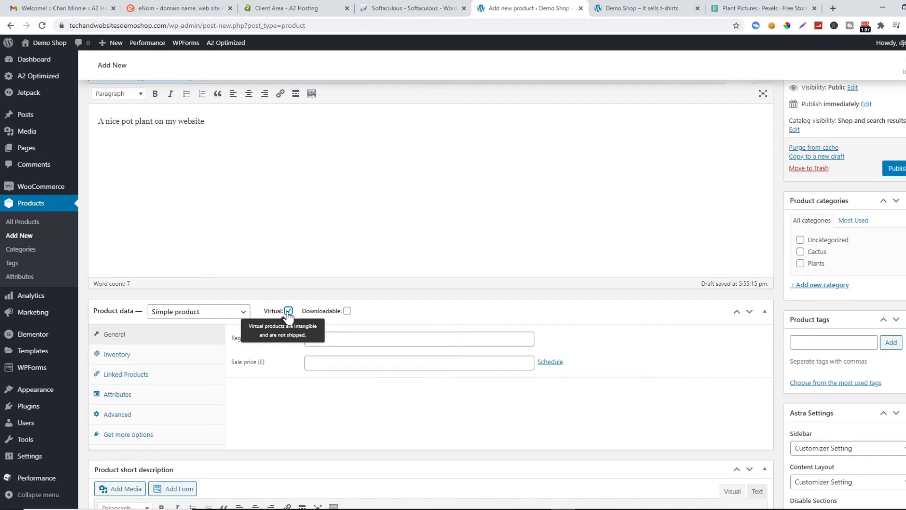
pyautogui.click(348, 311)
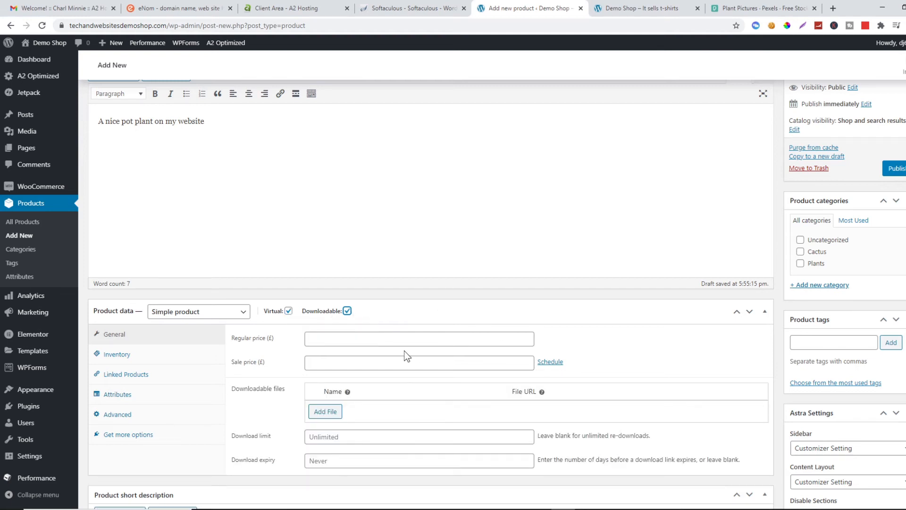
pyautogui.click(347, 311)
# Step: Set the product's regular price to £80 and its sale price to £70
pyautogui.click(379, 336)
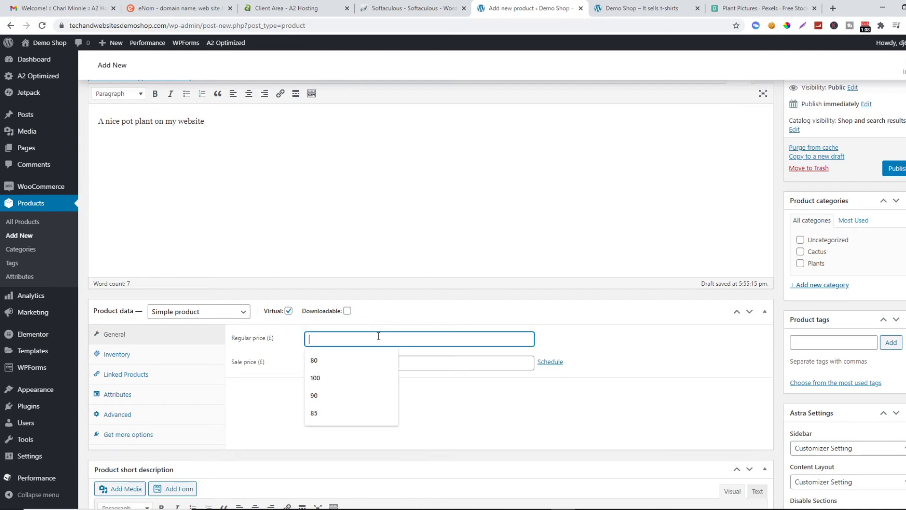
pyautogui.click(326, 355)
pyautogui.click(316, 368)
pyautogui.write('710')
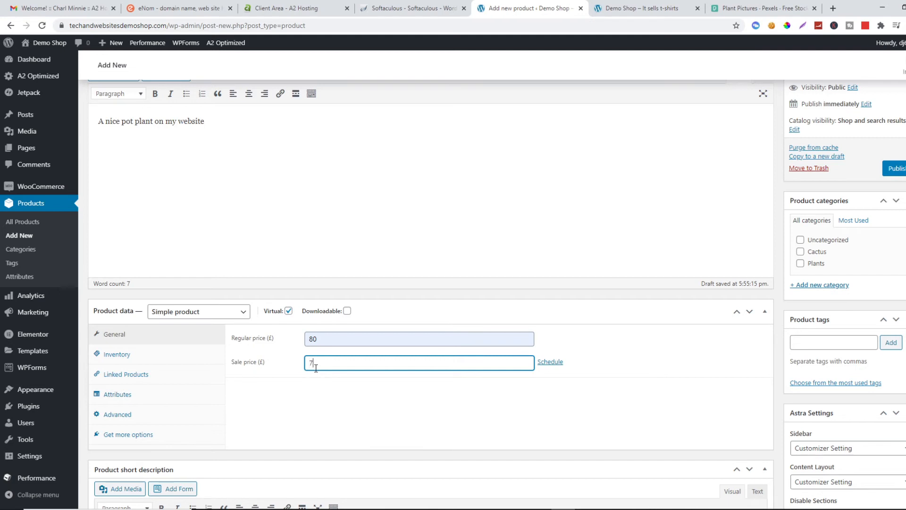
pyautogui.press('BackSpace')
pyautogui.press('BackSpace')
pyautogui.write('0')
# Step: Upload the potted plant photo pexels-stephanie-ho-993626.jpg to the media library and set it as the product image
pyautogui.scroll(-5, 796, 385)
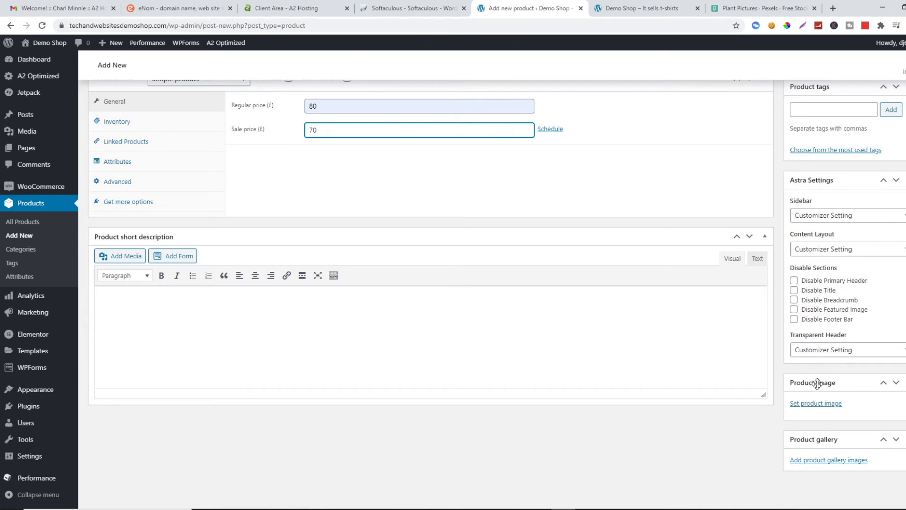
pyautogui.click(837, 404)
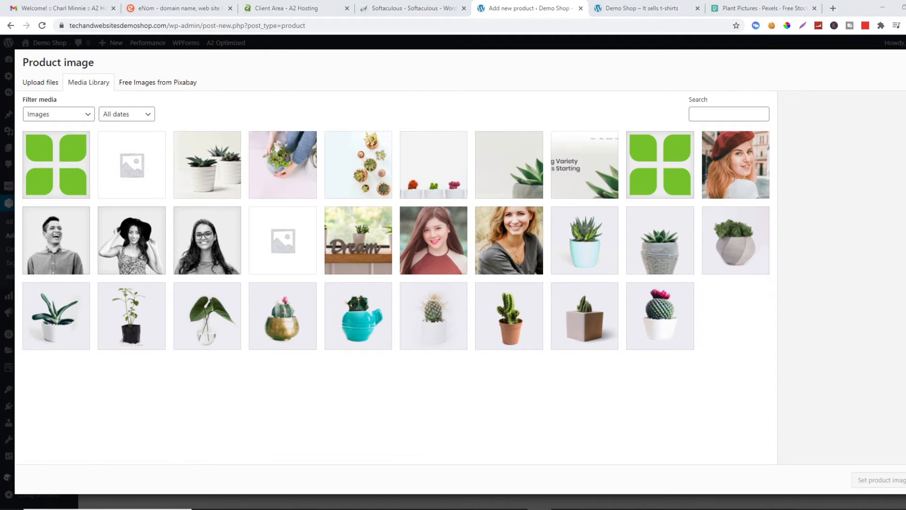
pyautogui.moveTo(255, 29); pyautogui.dragTo(186, 142)
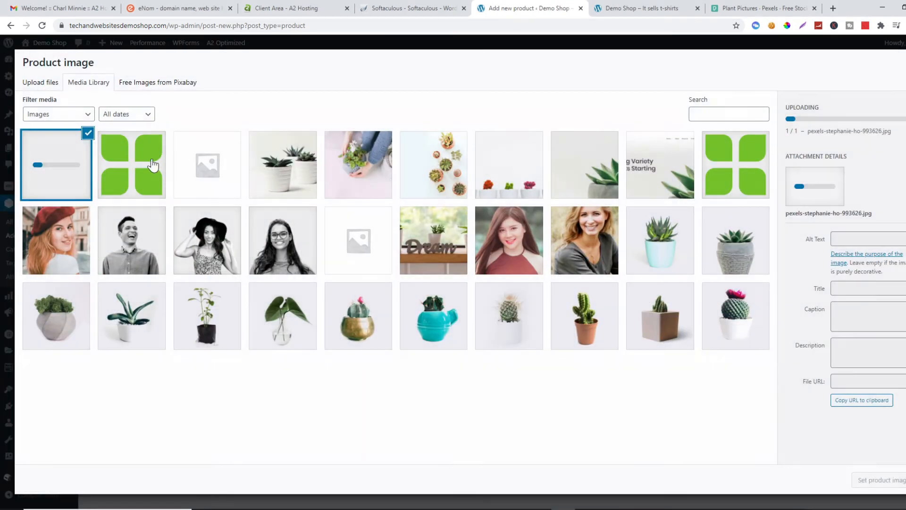
pyautogui.click(117, 169)
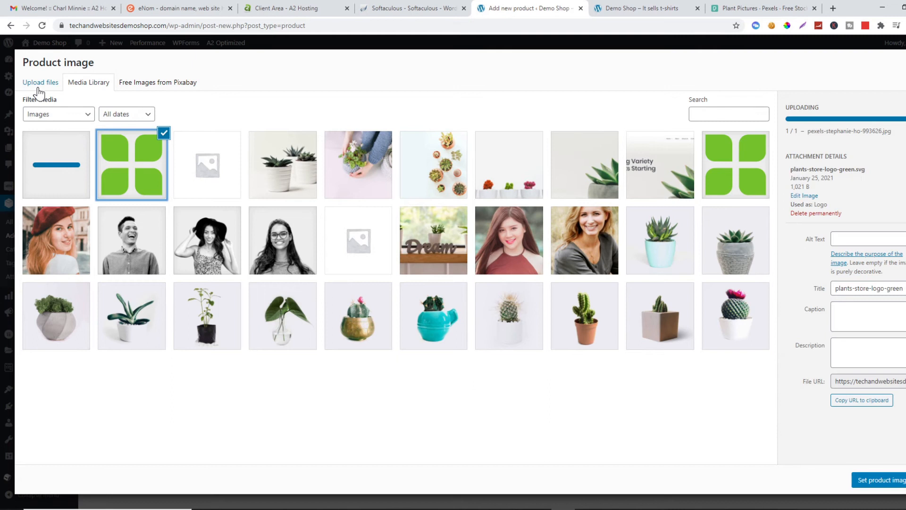
pyautogui.rightClick(73, 190)
pyautogui.click(48, 189)
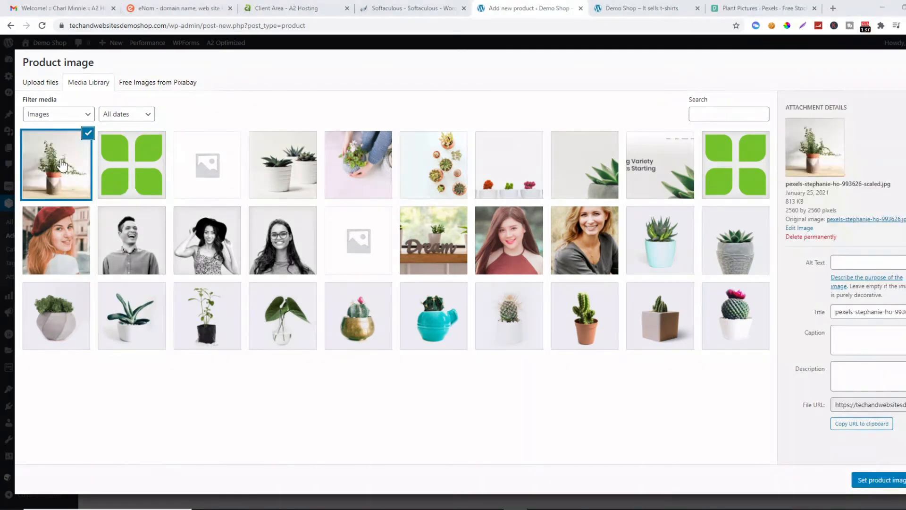
pyautogui.click(878, 483)
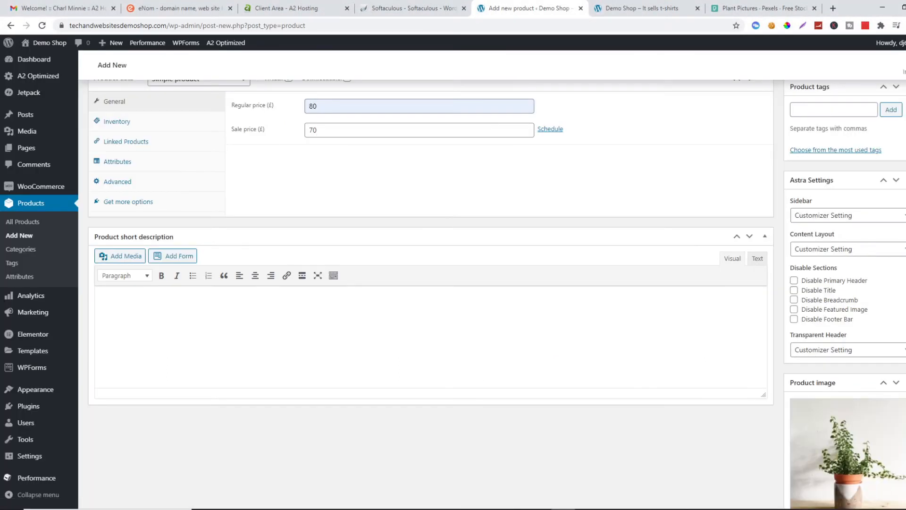
# Step: Assign the Pot plant product to the Uncategorized category and publish it
pyautogui.scroll(-3, 431, 293)
pyautogui.scroll(2, 430, 292)
pyautogui.scroll(10, 895, 158)
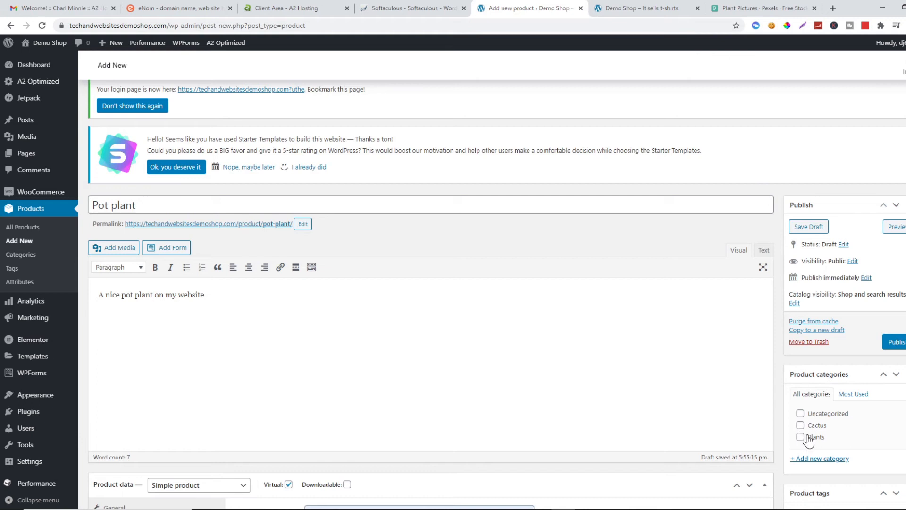
pyautogui.click(800, 414)
pyautogui.click(895, 348)
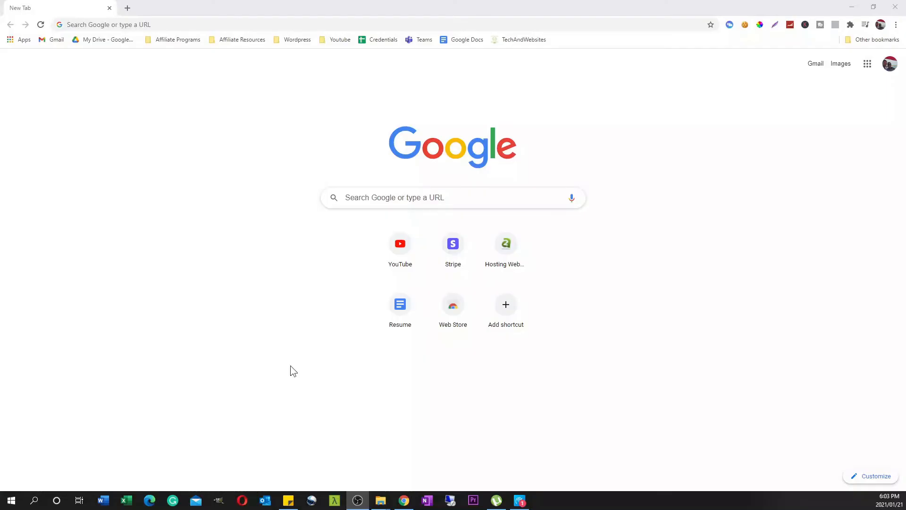
# Step: Go to the stripe.com website in the browser and start creating a Stripe account
pyautogui.click(115, 30)
pyautogui.write('stri')
pyautogui.write('pe.com')
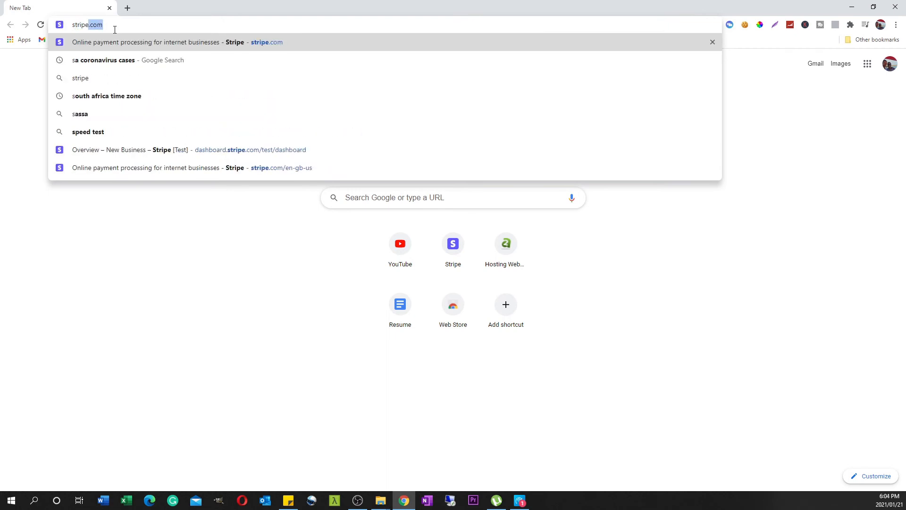
pyautogui.press('Return')
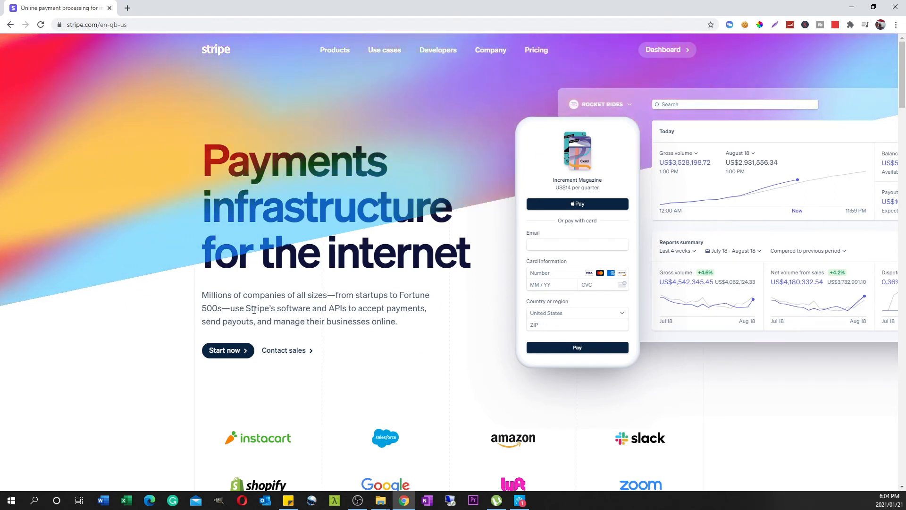
pyautogui.click(242, 357)
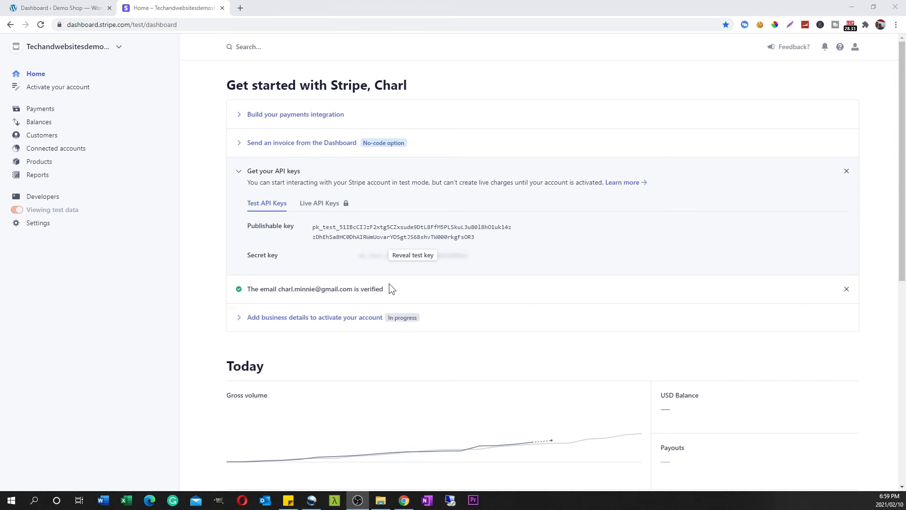
# Step: Look through Stripe's business activation form, leave it, and display the test API keys on the account's home page
pyautogui.click(257, 319)
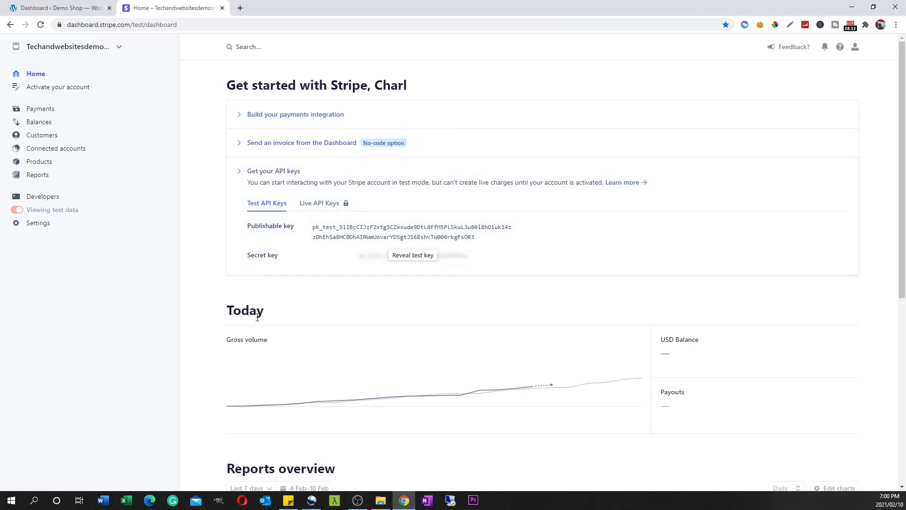
pyautogui.click(271, 259)
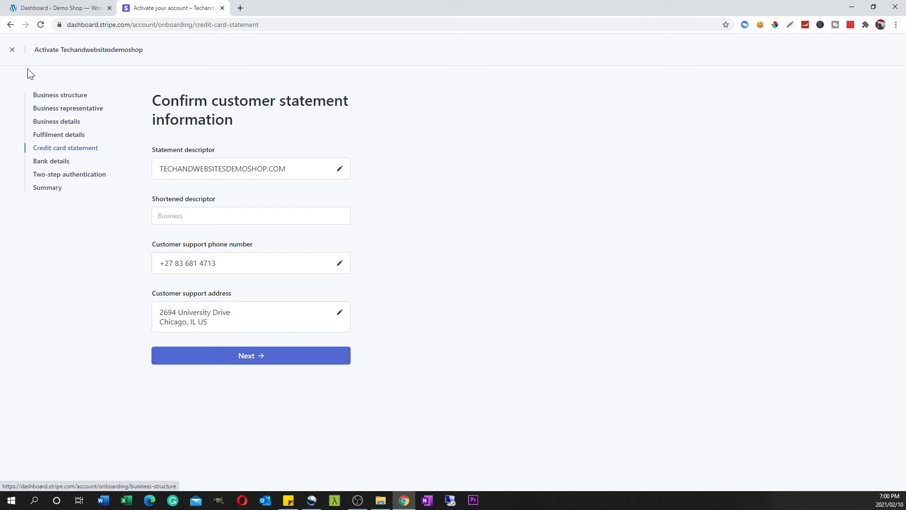
pyautogui.click(12, 50)
pyautogui.click(487, 75)
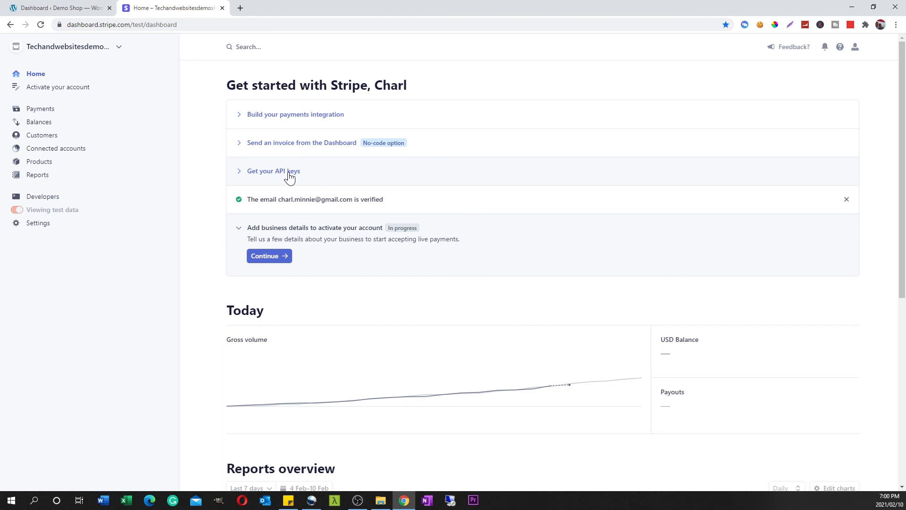
pyautogui.click(243, 174)
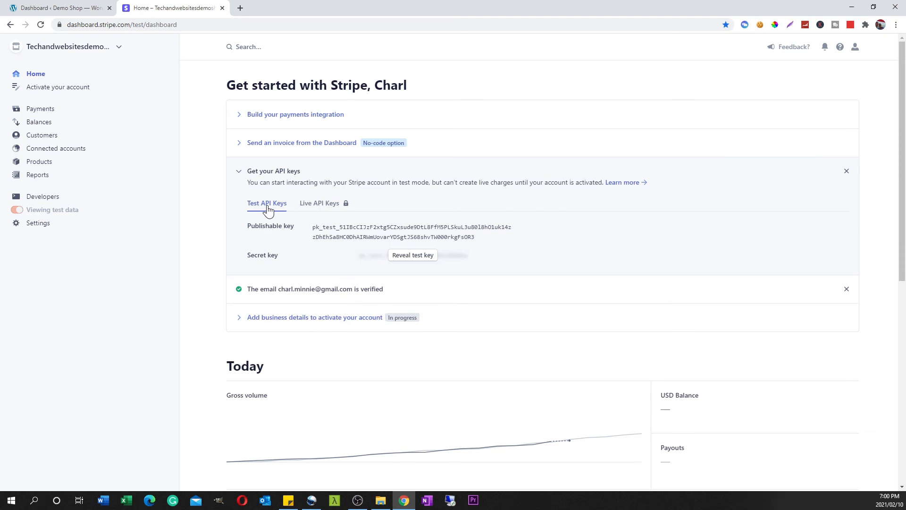
pyautogui.moveTo(338, 210)
# Step: Return to the WordPress dashboard and search the plugins available to add for "stripe"
pyautogui.click(60, 8)
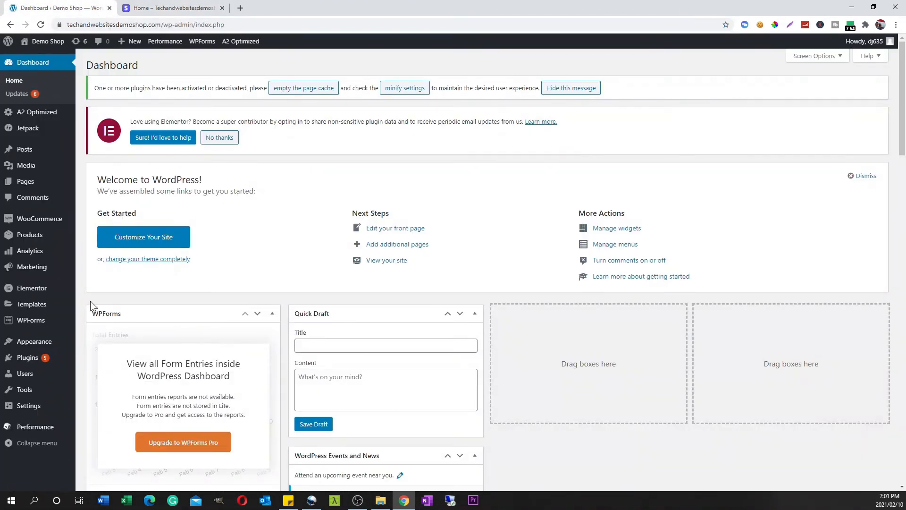
pyautogui.moveTo(36, 363)
pyautogui.click(88, 374)
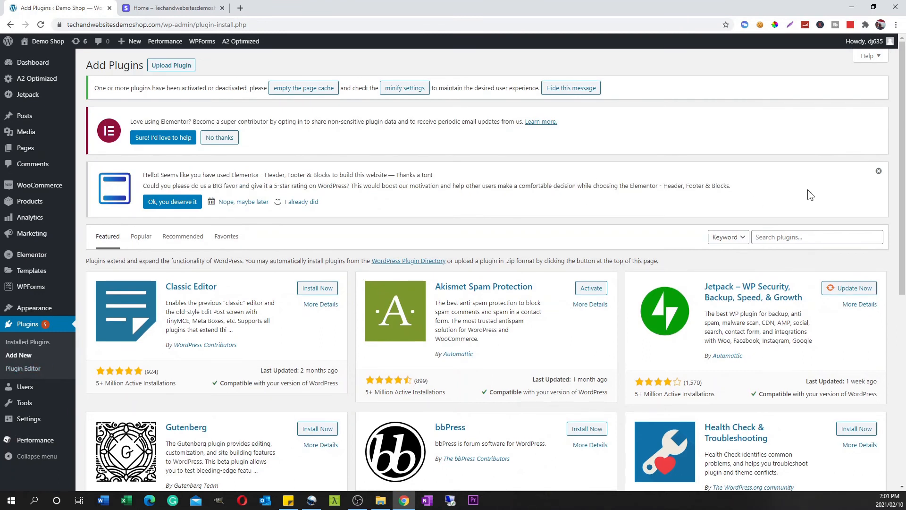
pyautogui.click(779, 237)
pyautogui.write('str')
pyautogui.write('pe')
pyautogui.press('BackSpace')
pyautogui.press('BackSpace')
pyautogui.write('ipe')
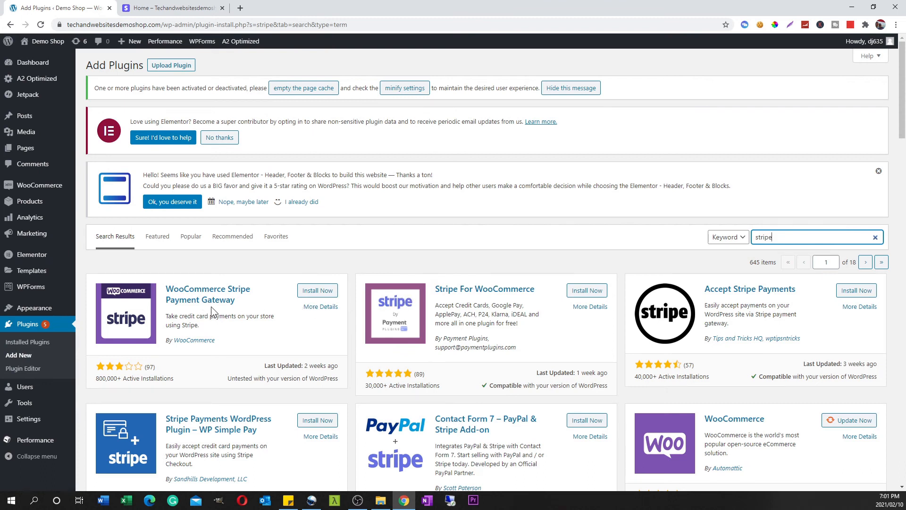
# Step: Install and activate the WooCommerce Stripe Payment Gateway plugin
pyautogui.click(320, 293)
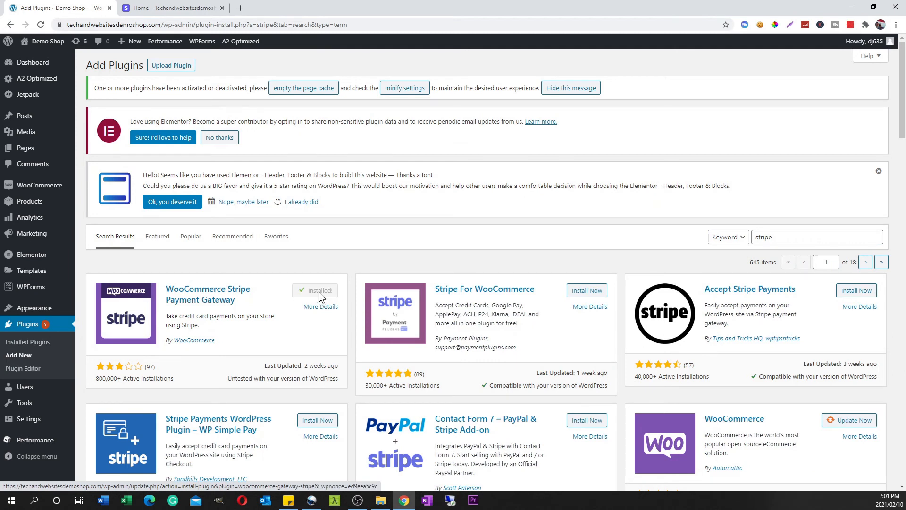
pyautogui.click(320, 293)
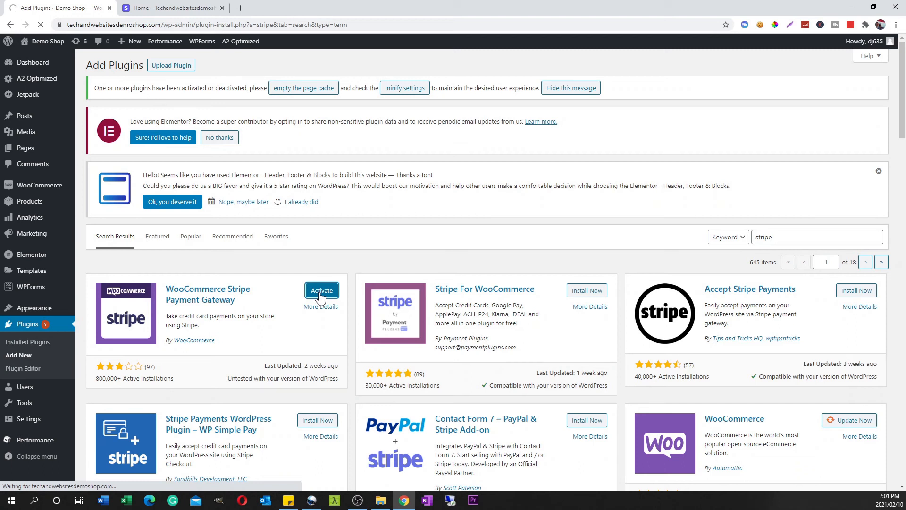
pyautogui.moveTo(48, 191)
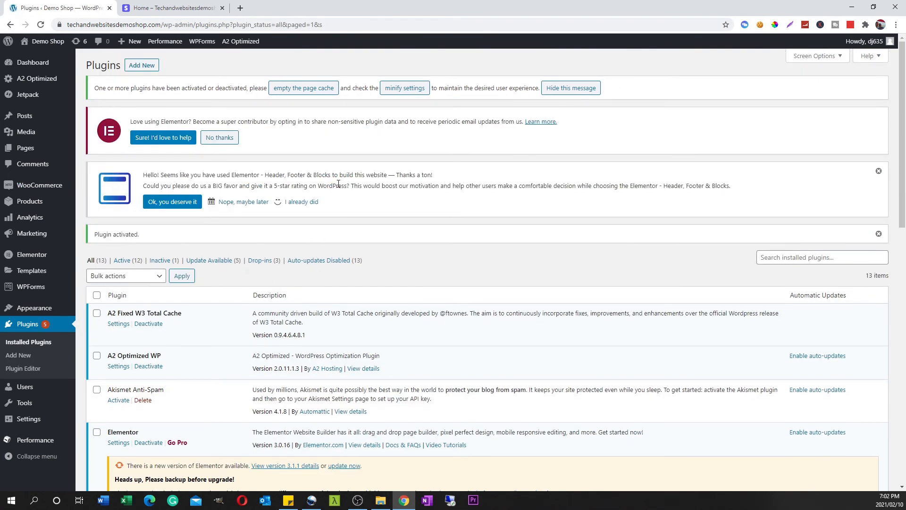
# Step: Copy the test publishable key on Stripe's home page and return to the WordPress plugins page
pyautogui.click(175, 7)
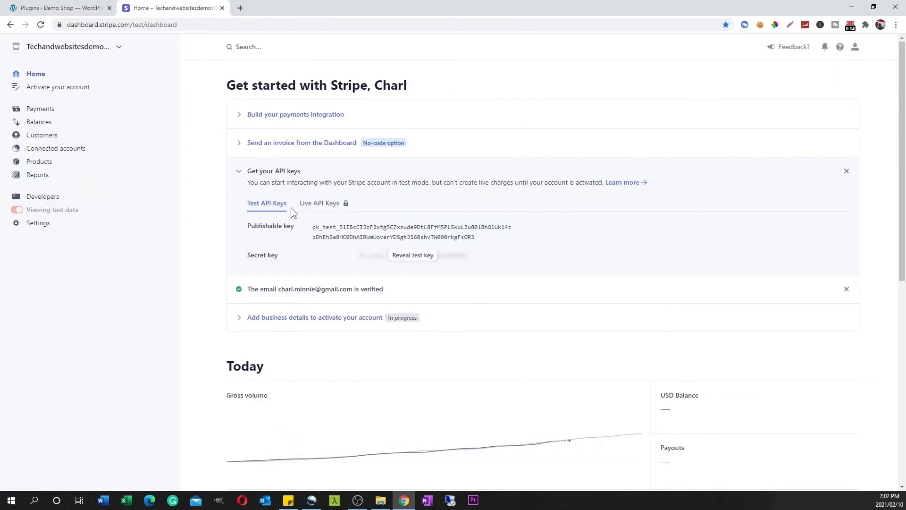
pyautogui.click(391, 233)
pyautogui.click(66, 7)
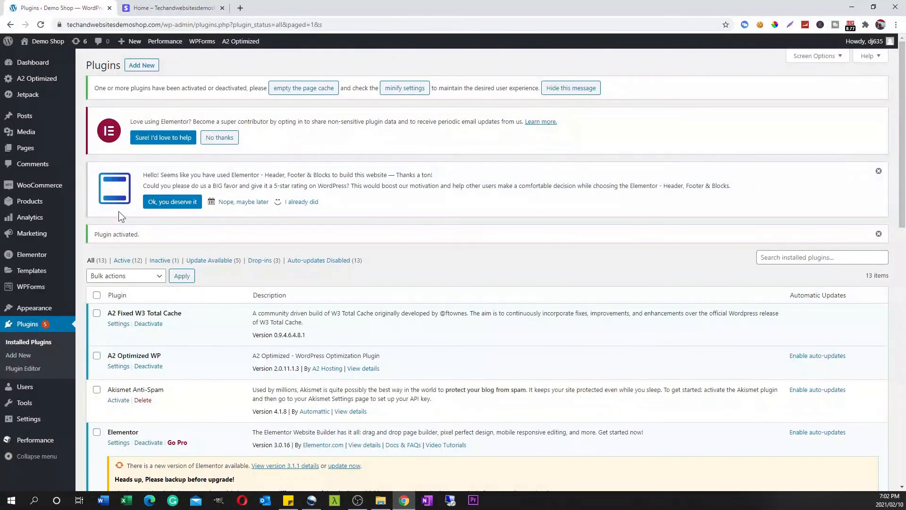
# Step: Open the settings of the Stripe credit card payment method in WooCommerce
pyautogui.moveTo(40, 196)
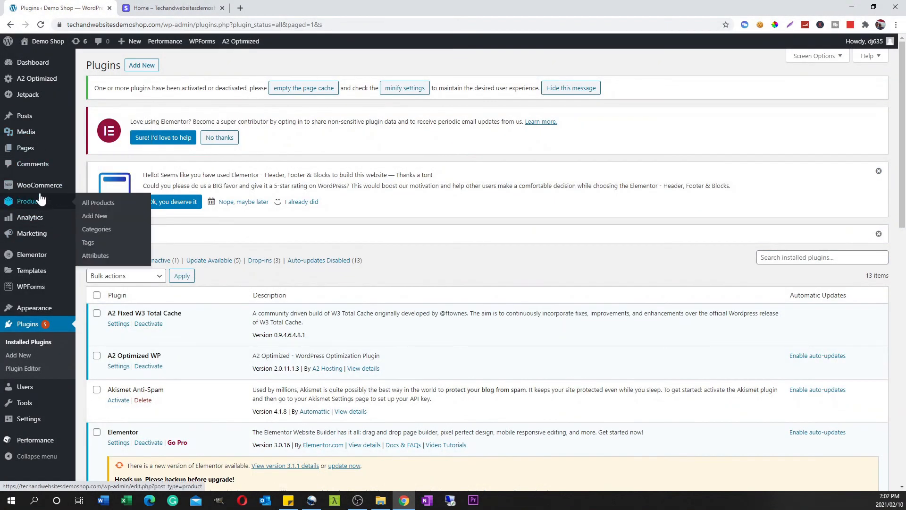
pyautogui.click(95, 255)
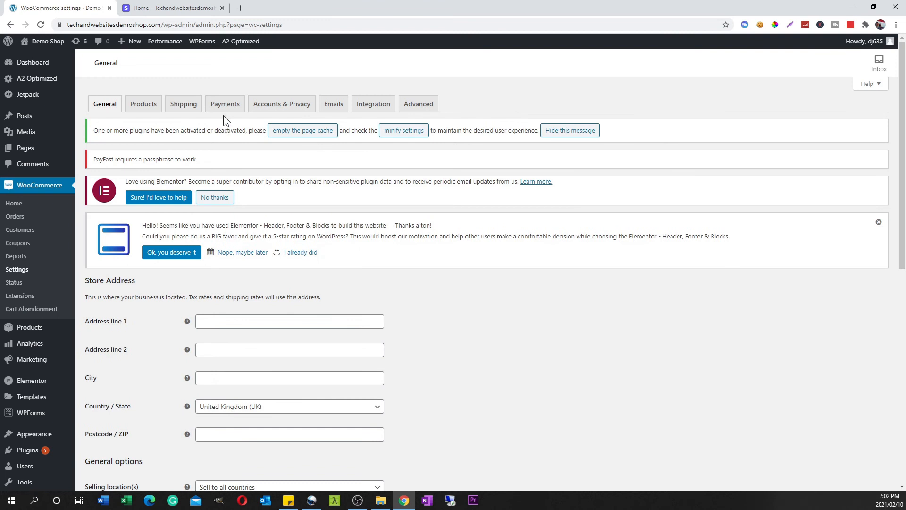
pyautogui.click(226, 112)
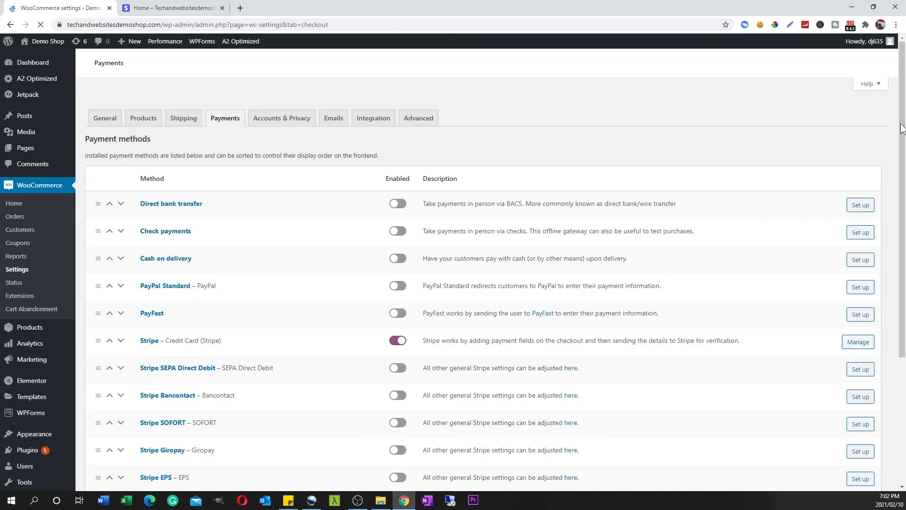
pyautogui.moveTo(903, 126); pyautogui.dragTo(903, 232)
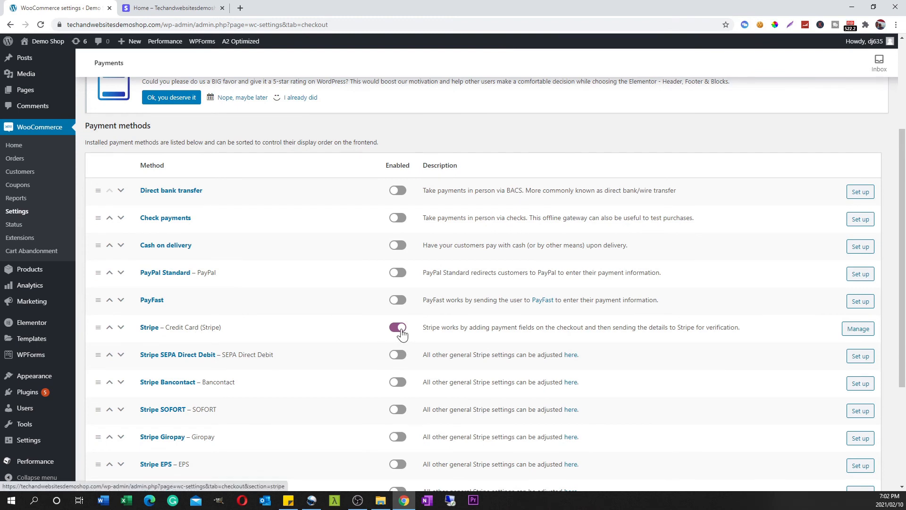
pyautogui.click(856, 330)
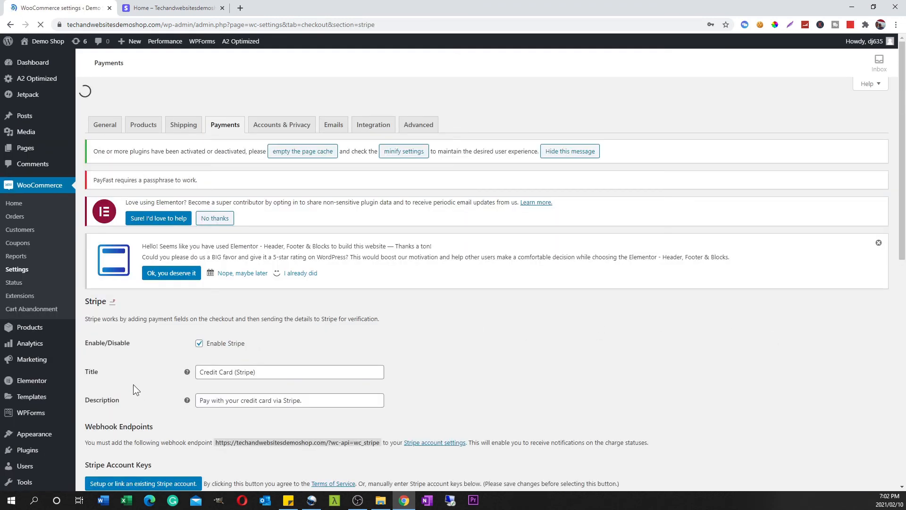
# Step: Turn off Stripe's test mode to view the live key fields, and turn it back on
pyautogui.scroll(-5, 893, 303)
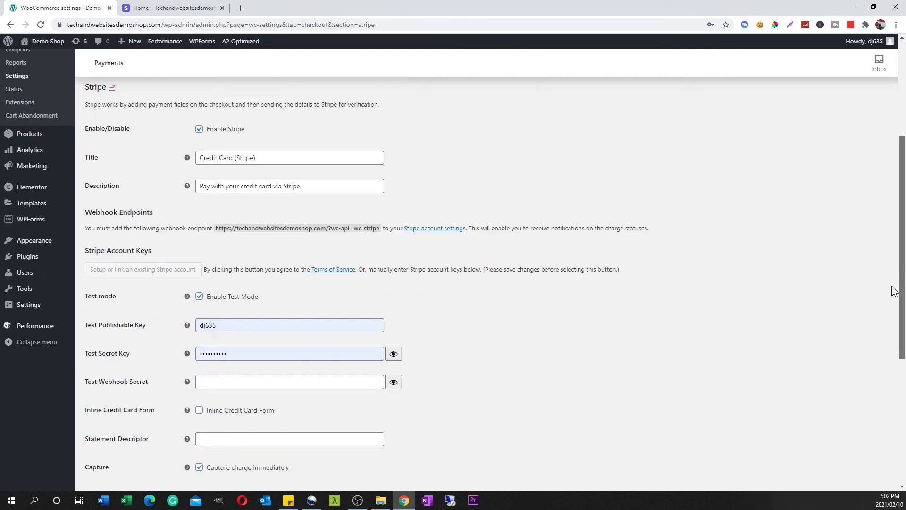
pyautogui.scroll(-1, 893, 303)
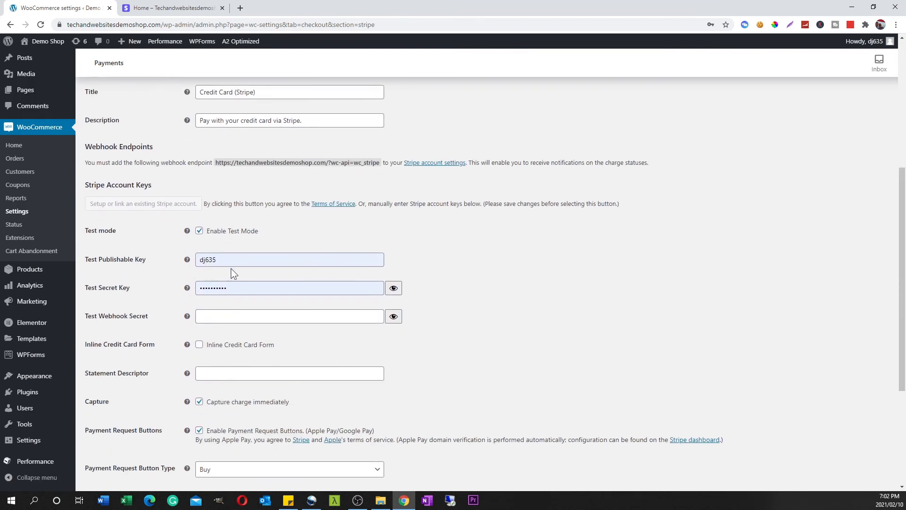
pyautogui.click(227, 236)
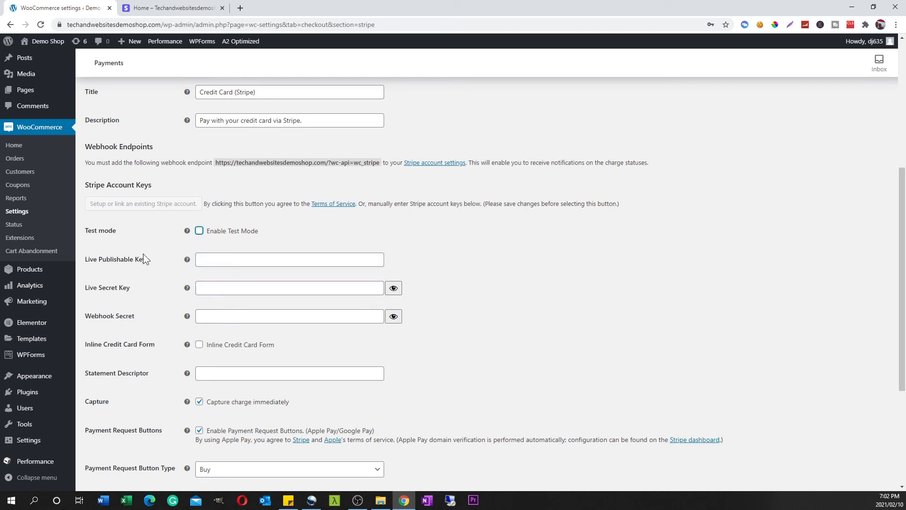
pyautogui.click(199, 231)
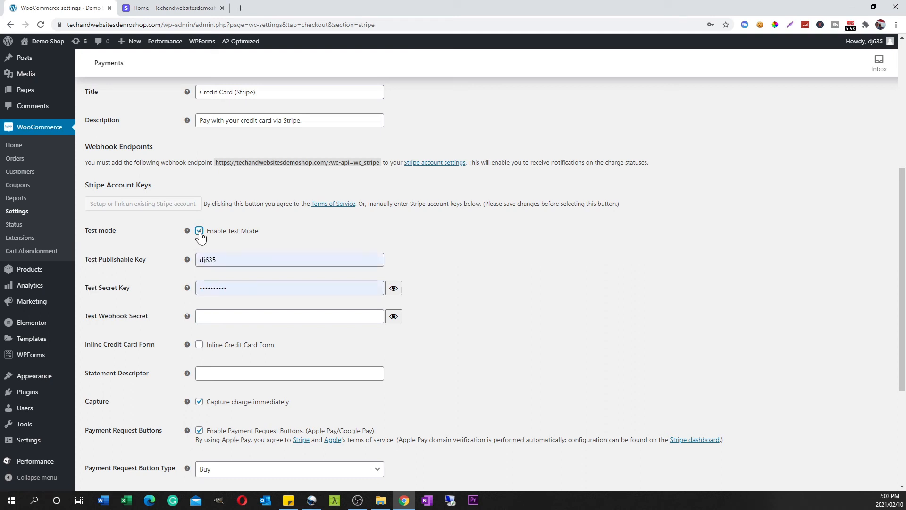
# Step: Copy the test publishable key from the Stripe dashboard and paste it as the Test Publishable Key in WooCommerce
pyautogui.click(169, 8)
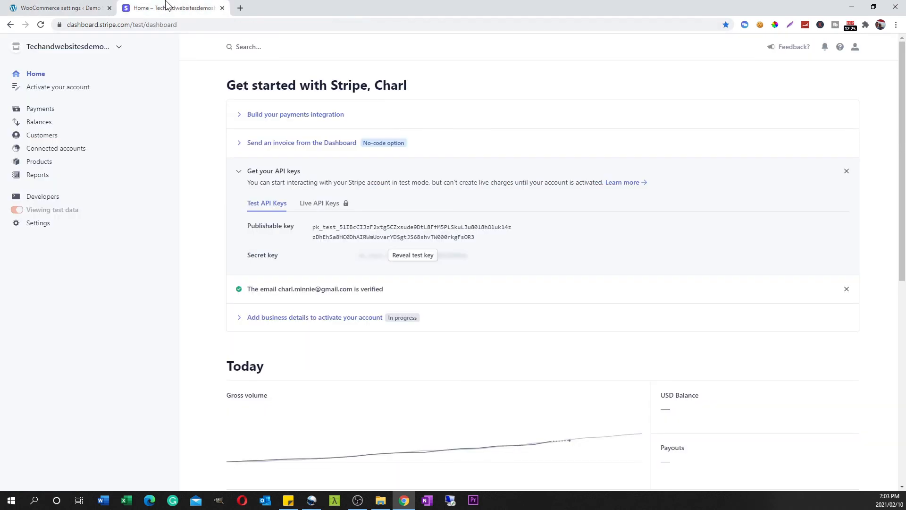
pyautogui.click(368, 243)
pyautogui.click(85, 8)
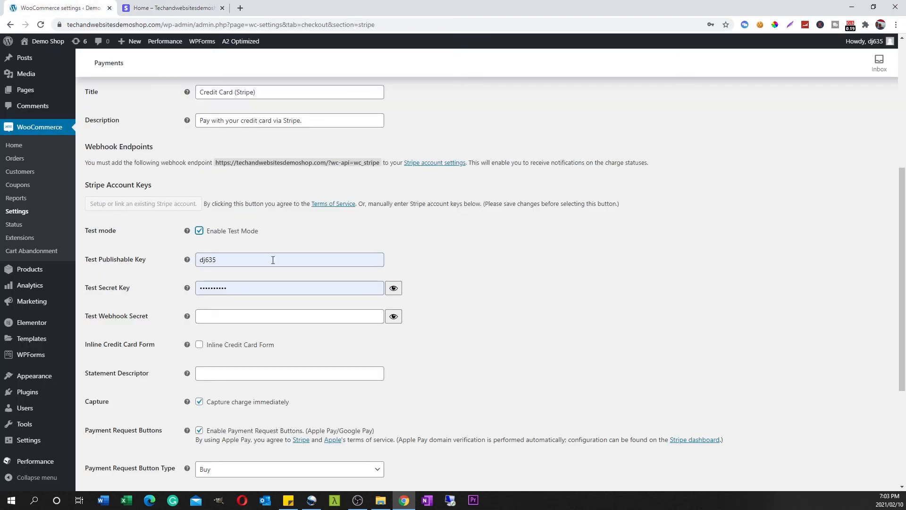
pyautogui.click(181, 261)
pyautogui.hotkey('ctrl', 'v')
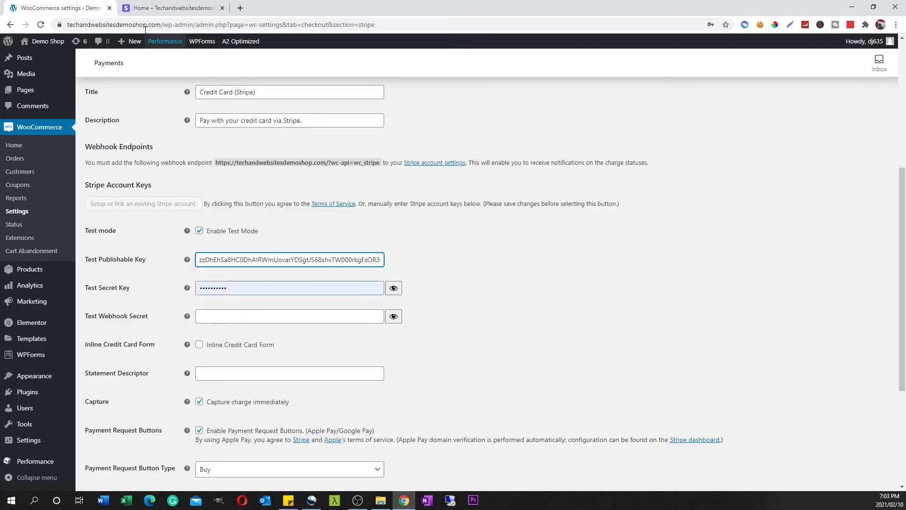
# Step: Reveal and copy the test secret key in the Stripe dashboard and paste it as the Test Secret Key in WooCommerce
pyautogui.click(158, 7)
pyautogui.click(404, 256)
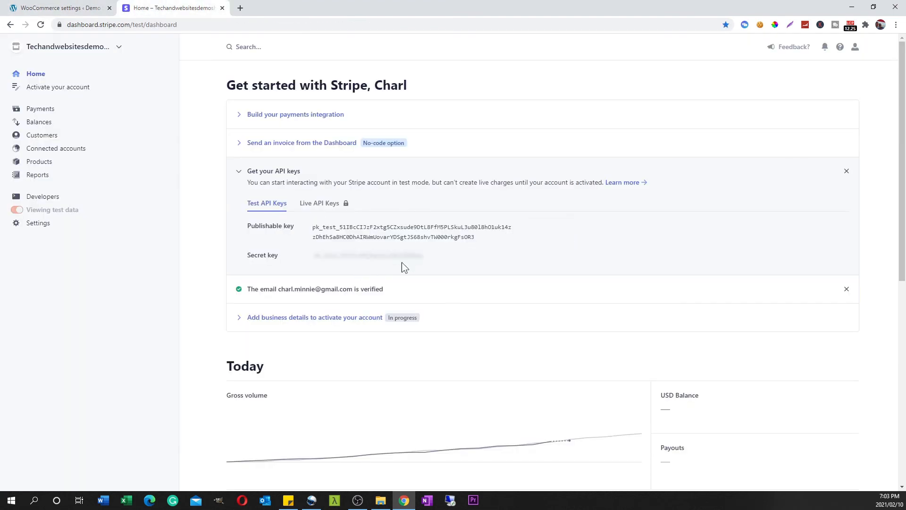
pyautogui.click(398, 263)
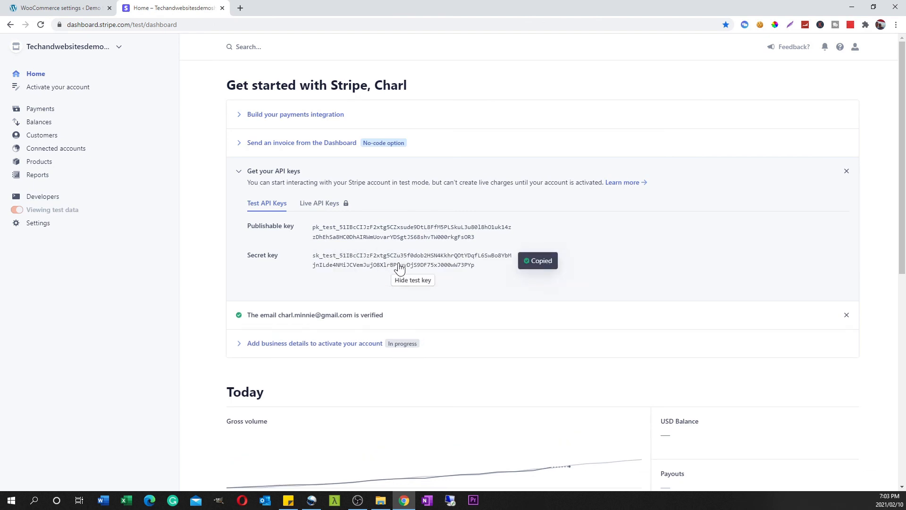
pyautogui.click(61, 6)
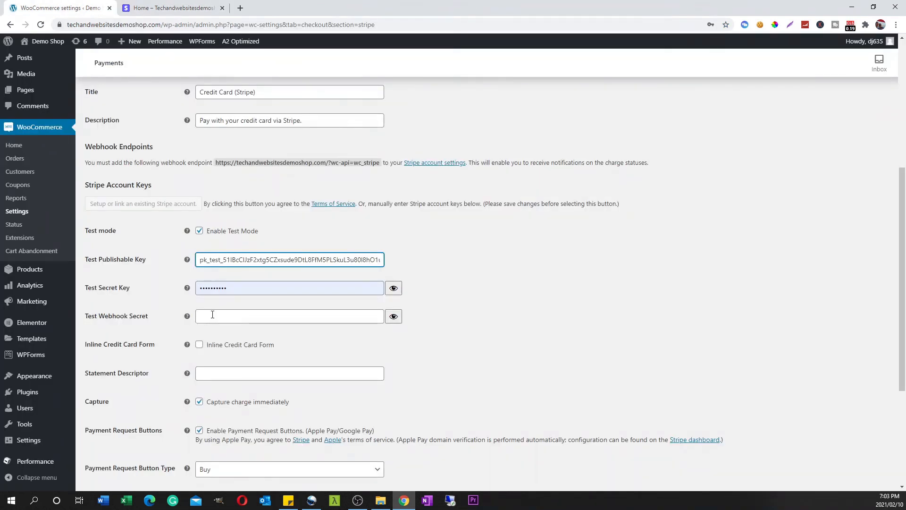
pyautogui.doubleClick(239, 289)
pyautogui.hotkey('ctrl', 'v')
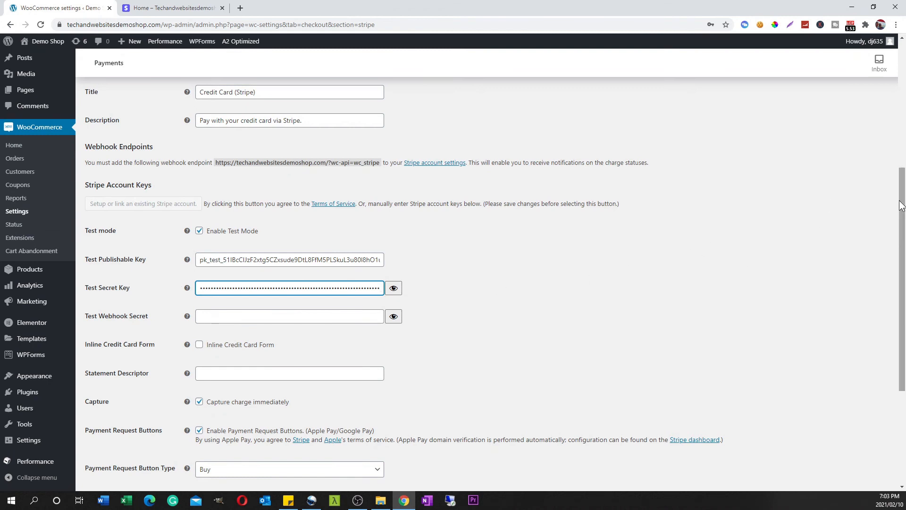
pyautogui.moveTo(902, 200); pyautogui.dragTo(903, 293)
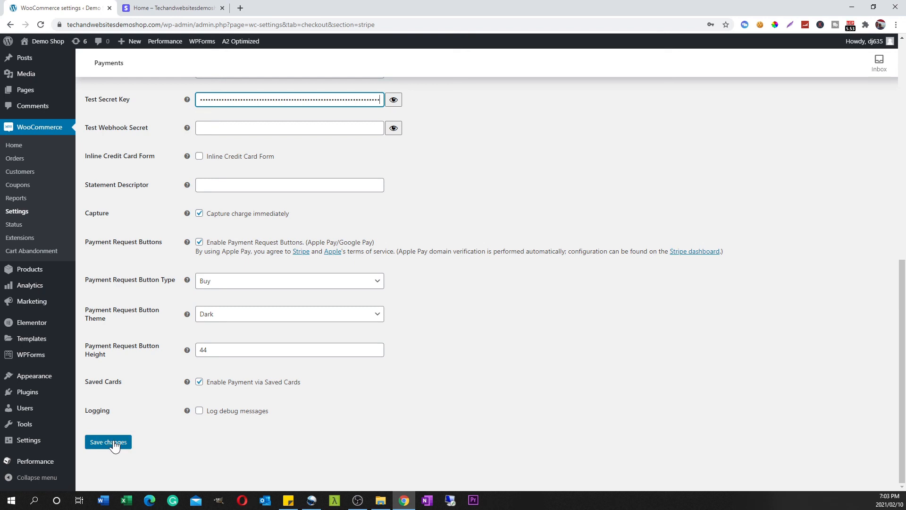
# Step: Look over the shop's front end, including the home page, the My Account page and the Home submenu
pyautogui.hotkey('ctrl', 'l')
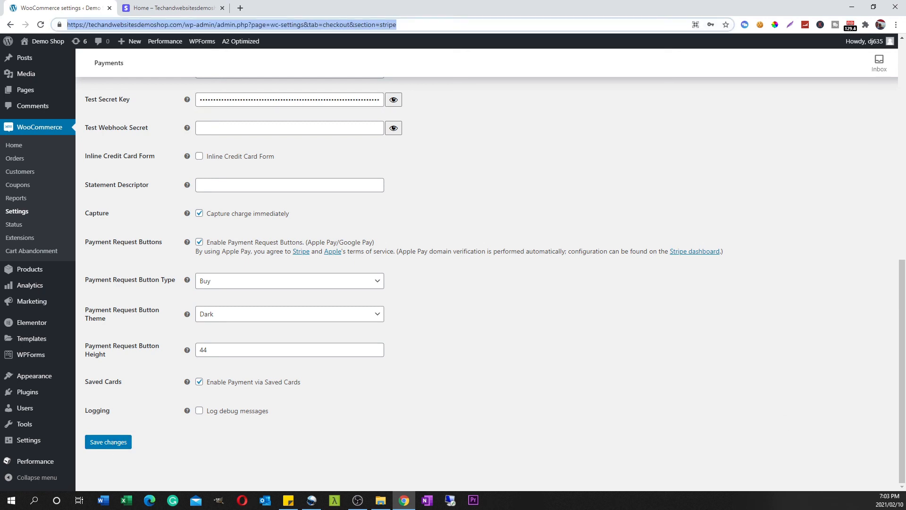
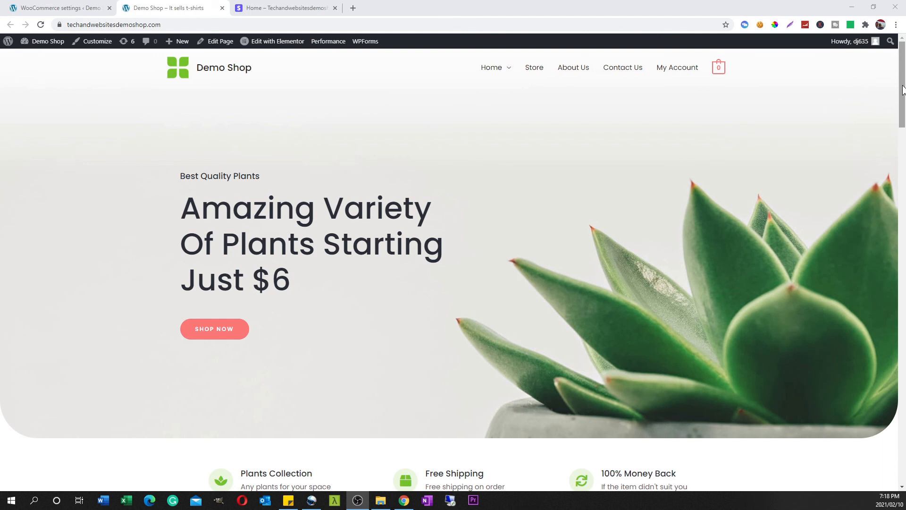
pyautogui.scroll(-3, 902, 90)
pyautogui.scroll(3, 901, 83)
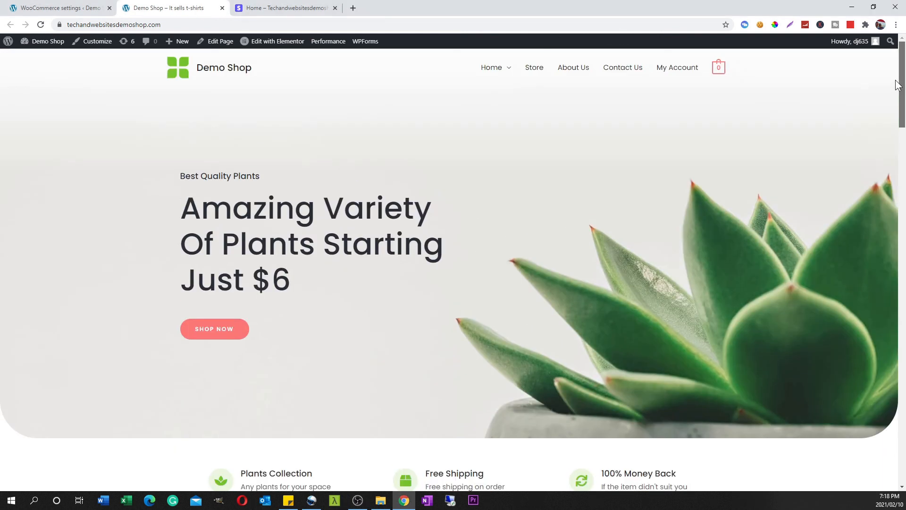
pyautogui.click(678, 74)
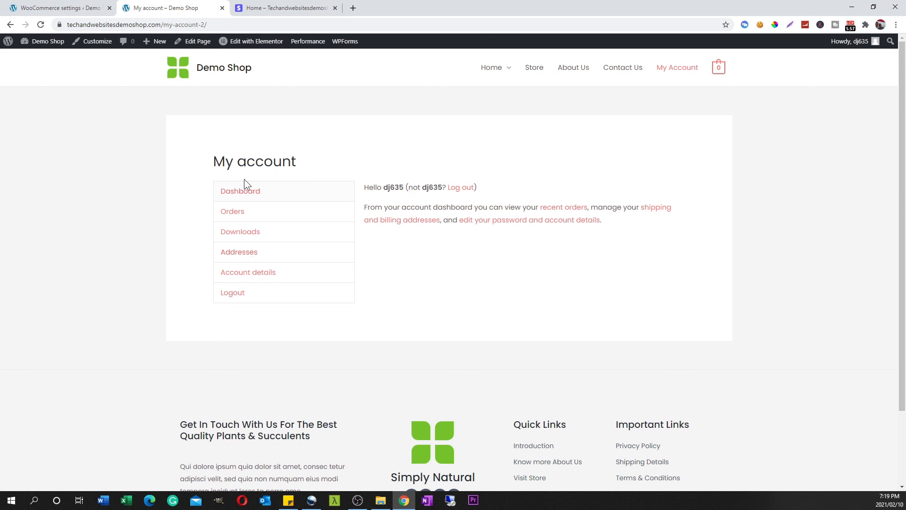
pyautogui.click(187, 74)
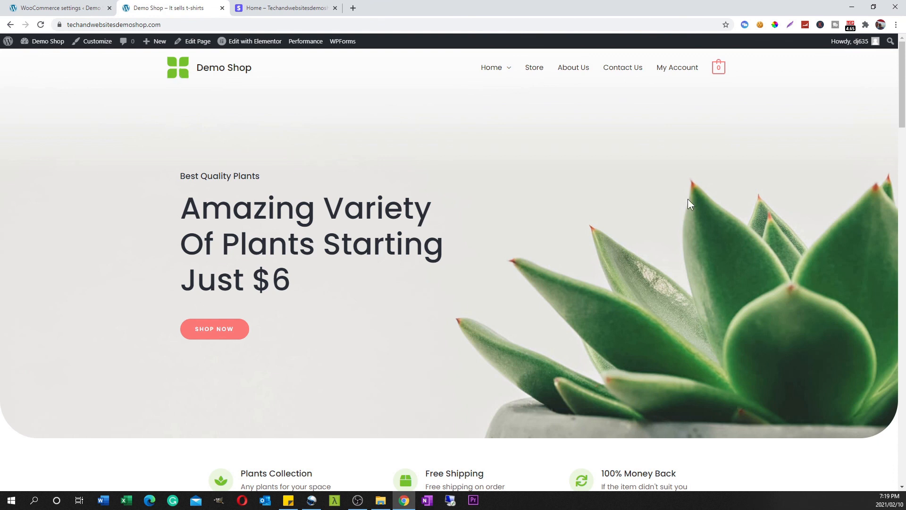
pyautogui.moveTo(478, 71)
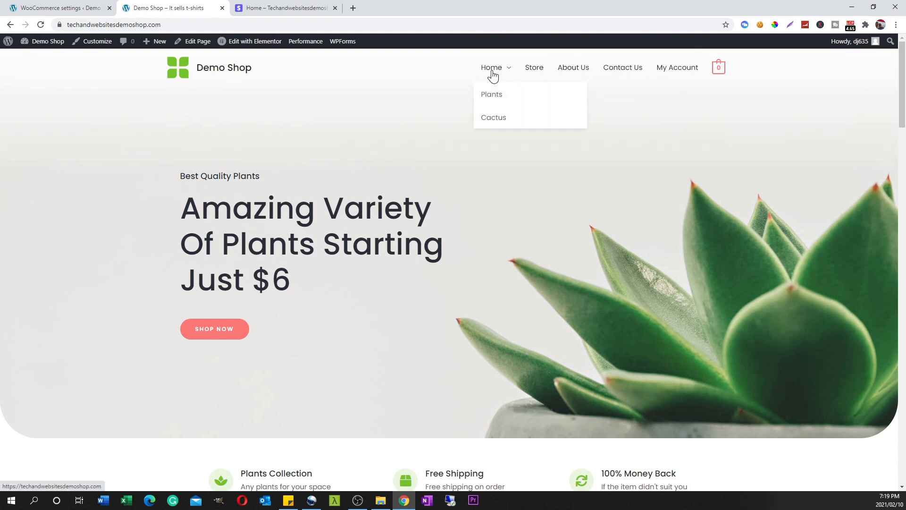
# Step: Open the home page in Elementor and replace the hero heading with "Our amazing plant shop"
pyautogui.click(252, 44)
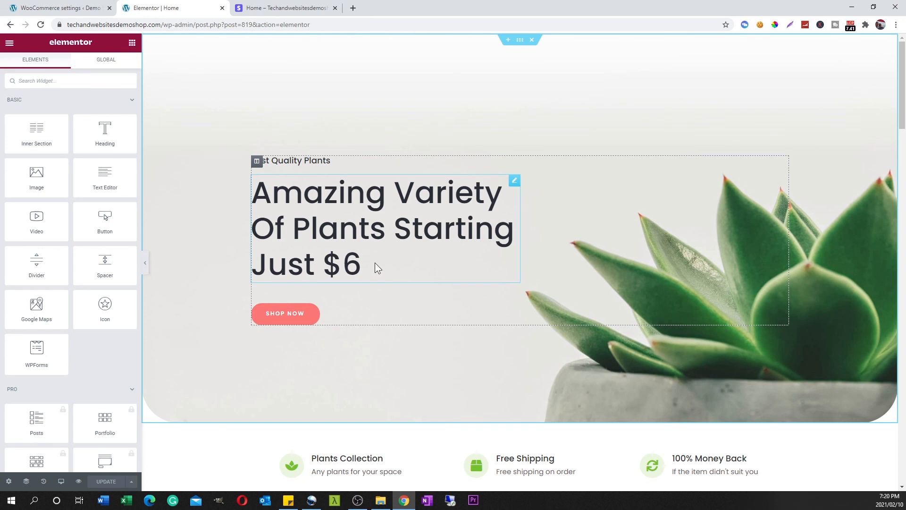
pyautogui.moveTo(376, 263); pyautogui.dragTo(255, 207)
pyautogui.click(363, 265)
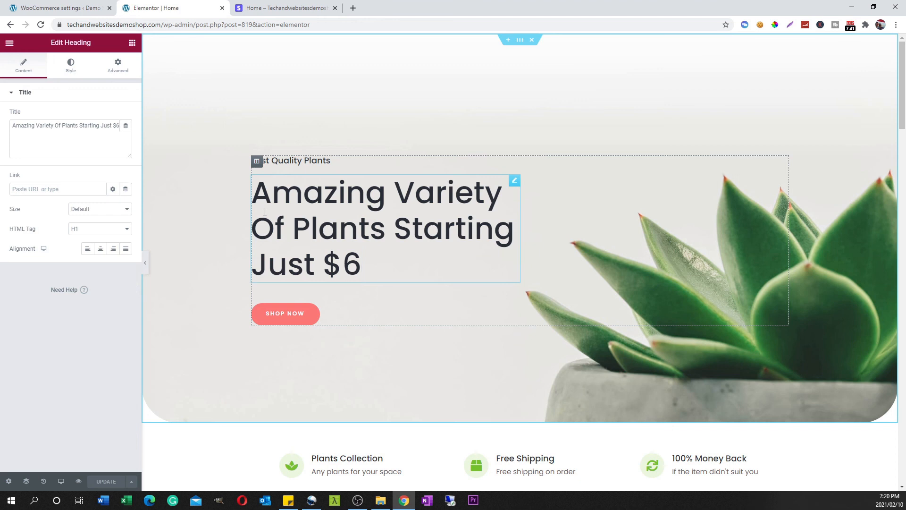
pyautogui.moveTo(362, 264); pyautogui.dragTo(251, 210)
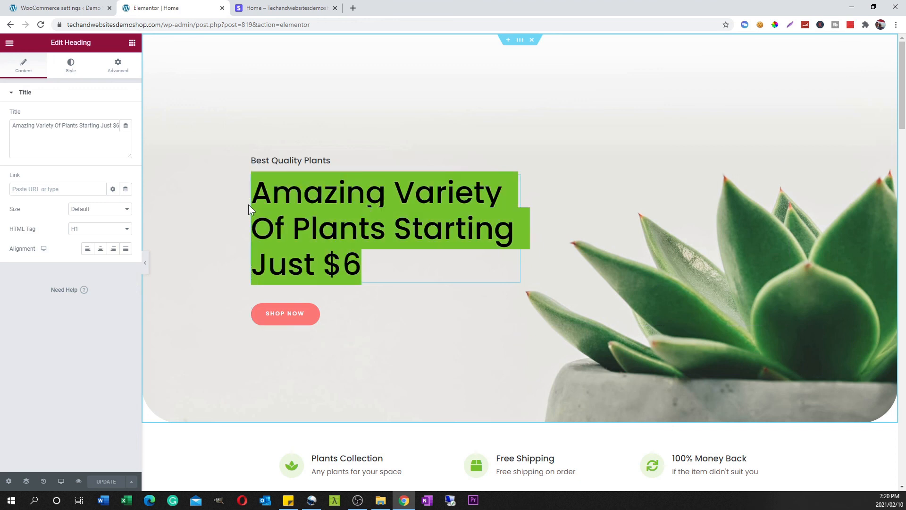
pyautogui.write('Ou')
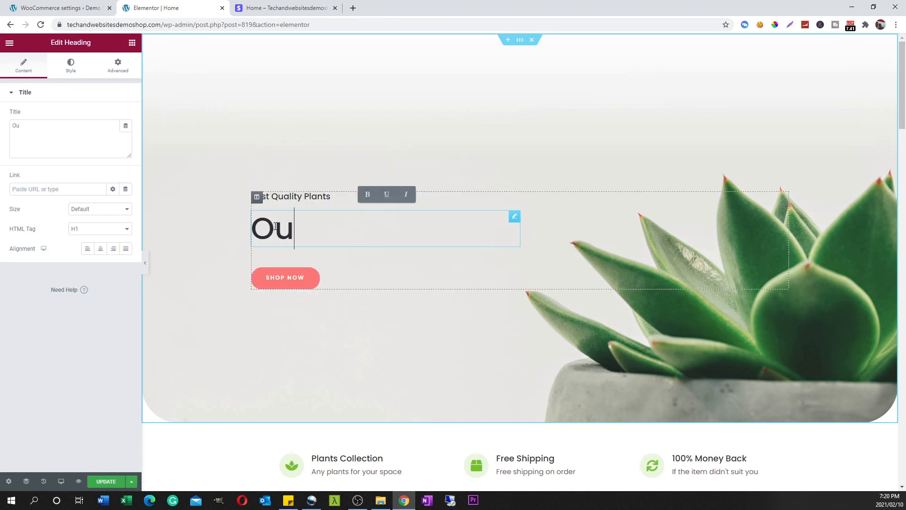
pyautogui.write('r amazin')
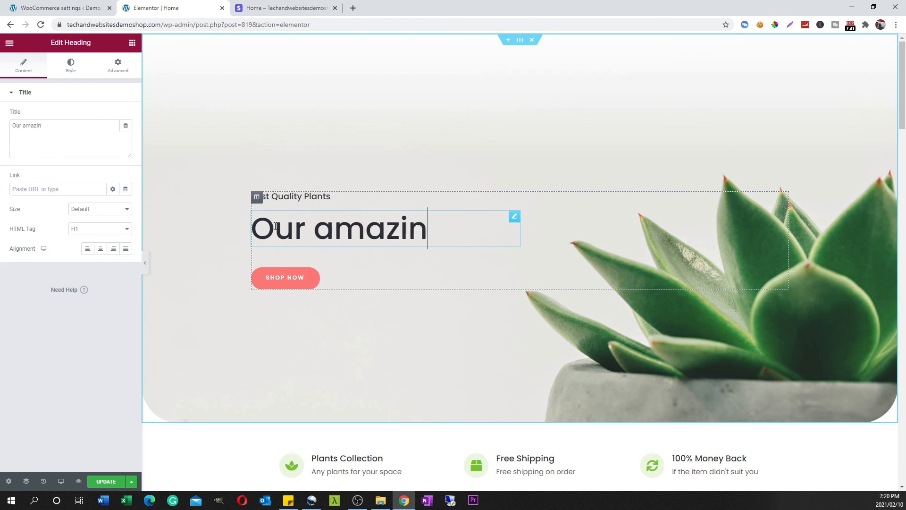
pyautogui.write('g plant sdh')
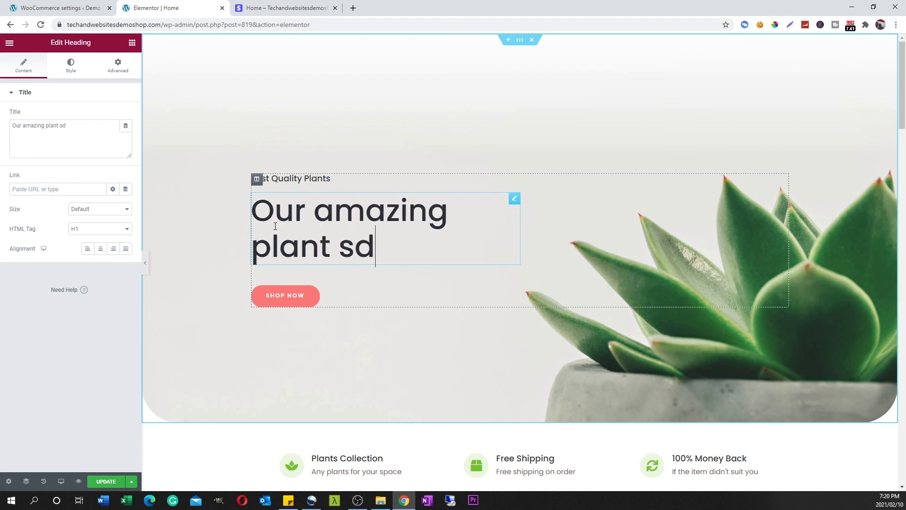
pyautogui.press('BackSpace')
pyautogui.press('BackSpace')
pyautogui.write('hop')
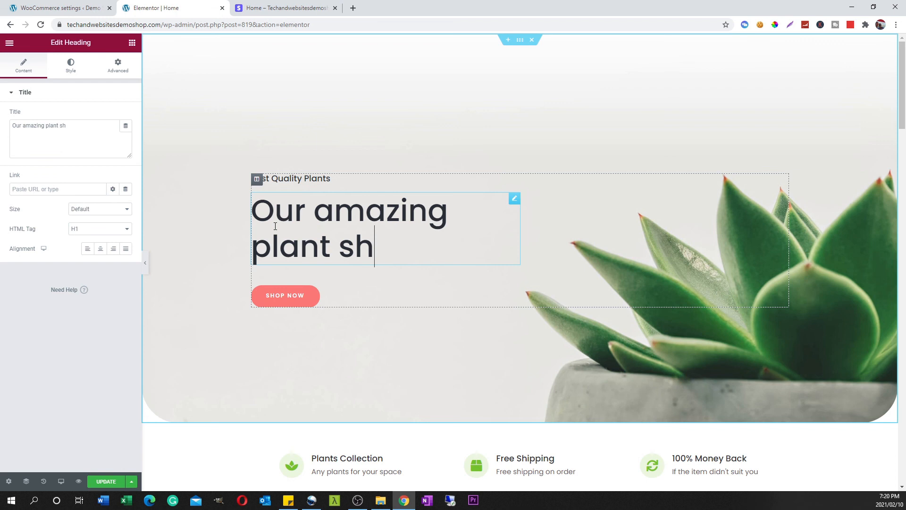
# Step: Change the hero button's text to "Shop now plant lovers"
pyautogui.click(298, 298)
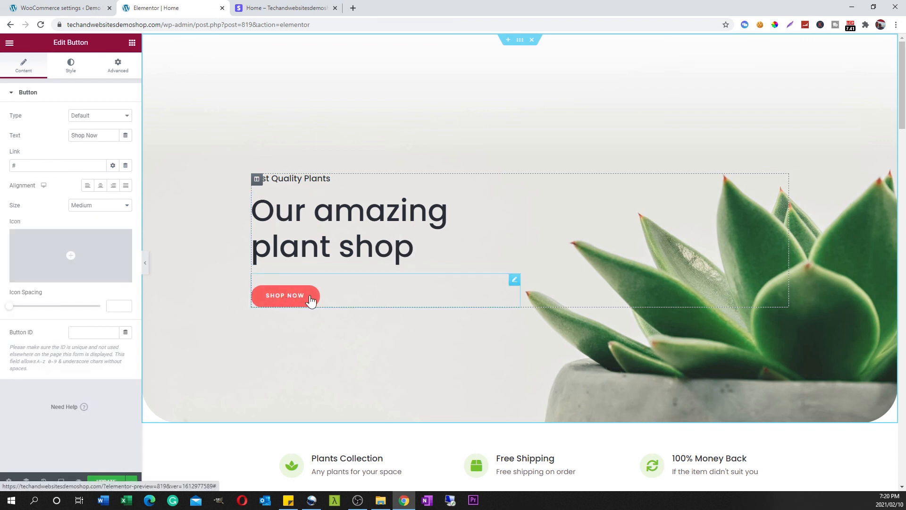
pyautogui.press('BackSpace')
pyautogui.press('BackSpace')
pyautogui.press('BackSpace')
pyautogui.press('BackSpace')
pyautogui.press('BackSpace')
pyautogui.press('BackSpace')
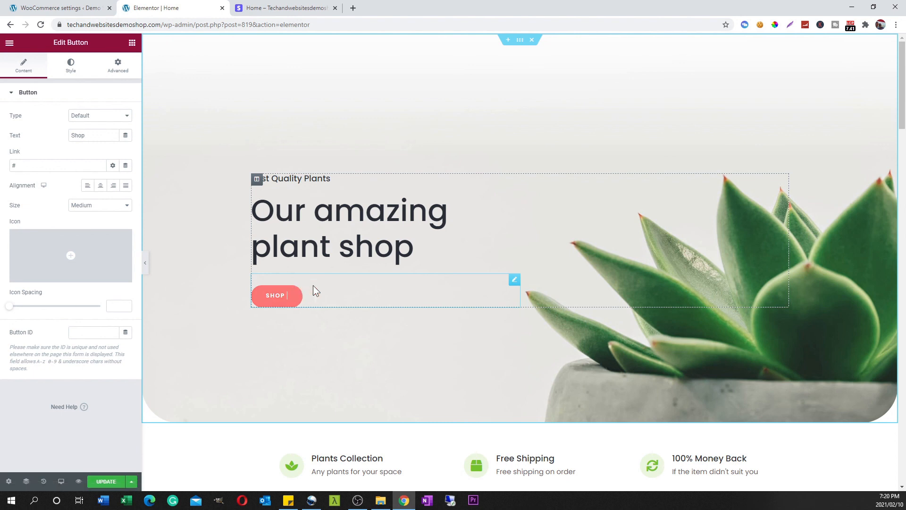
pyautogui.write('op now plant lovers')
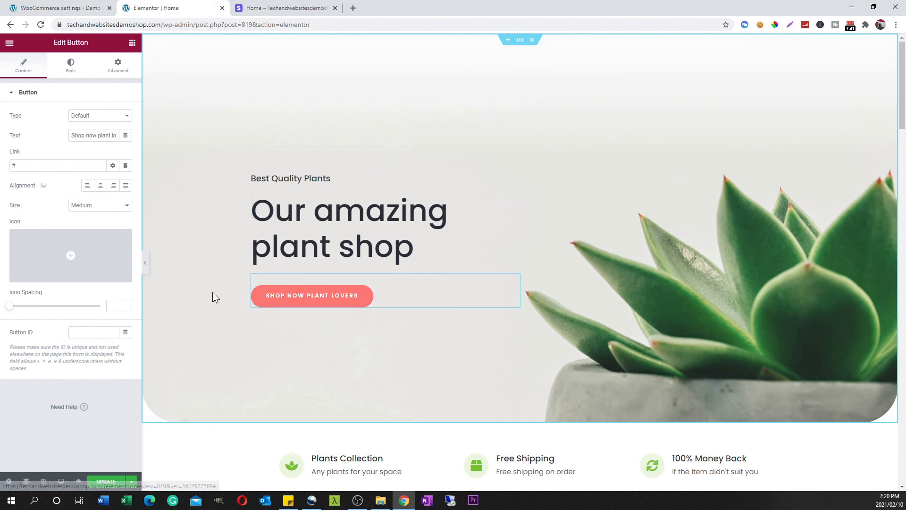
# Step: Extend the hero heading's title to read "Our amazing plant shops"
pyautogui.click(359, 229)
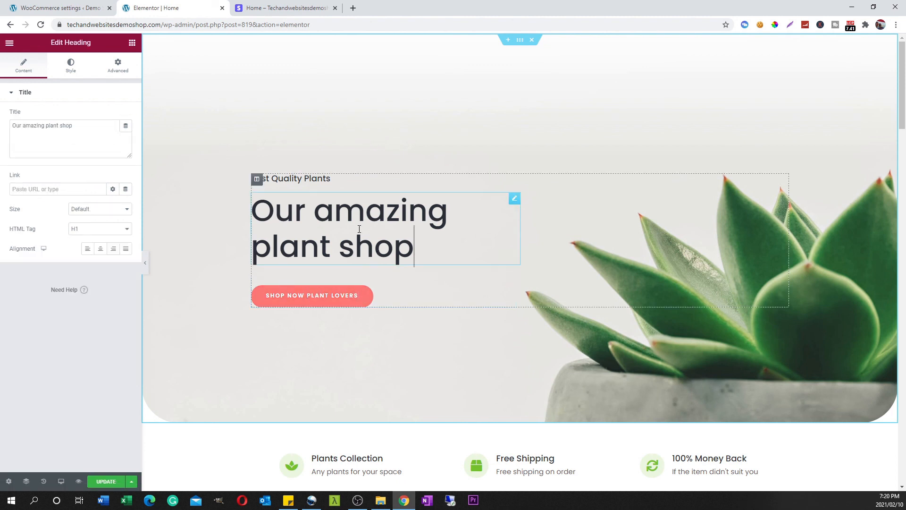
pyautogui.click(84, 127)
pyautogui.write('s')
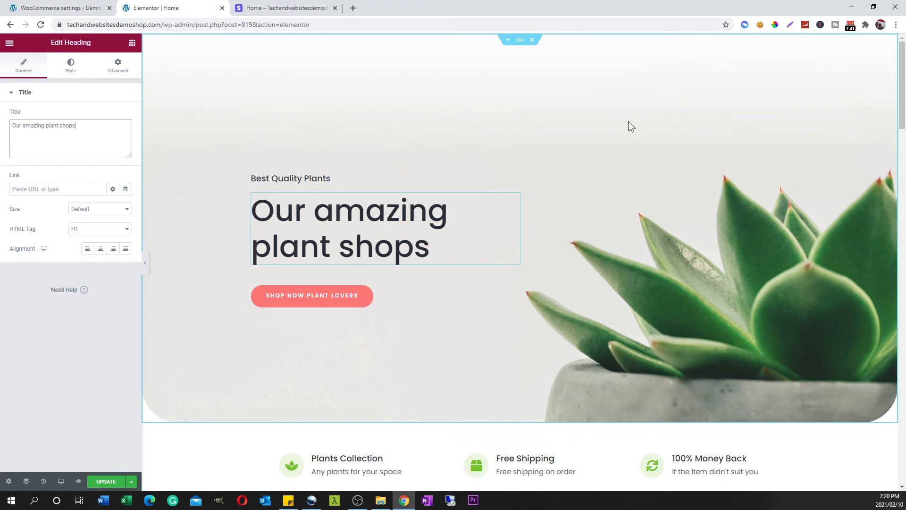
# Step: Replace the hero section's background image with about-bg.jpg from the media library
pyautogui.click(520, 42)
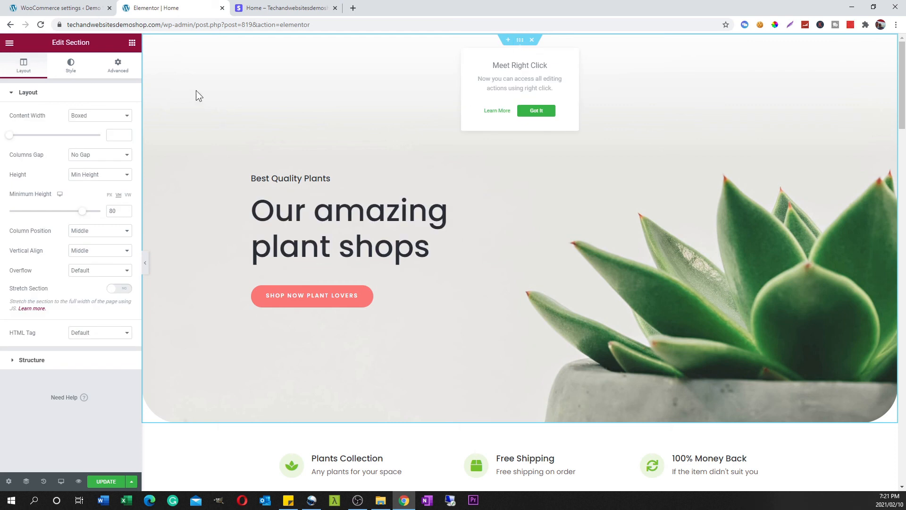
pyautogui.click(71, 68)
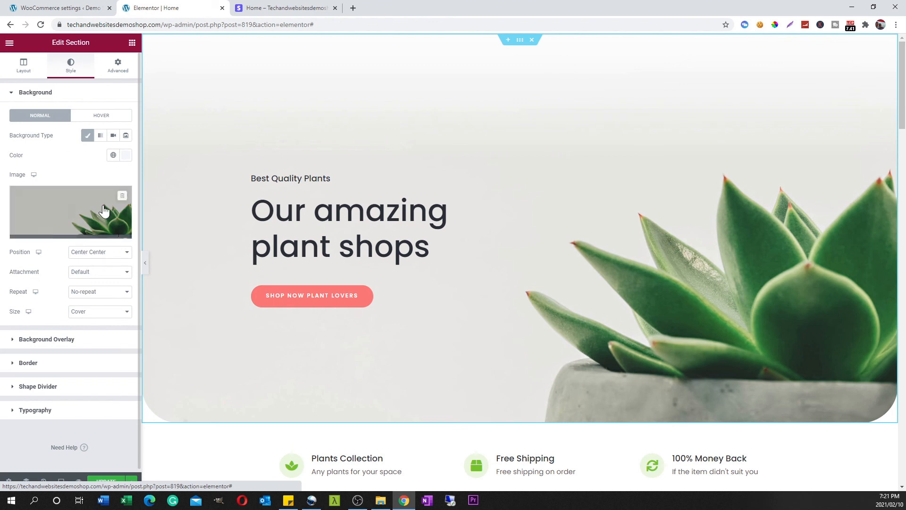
pyautogui.click(70, 217)
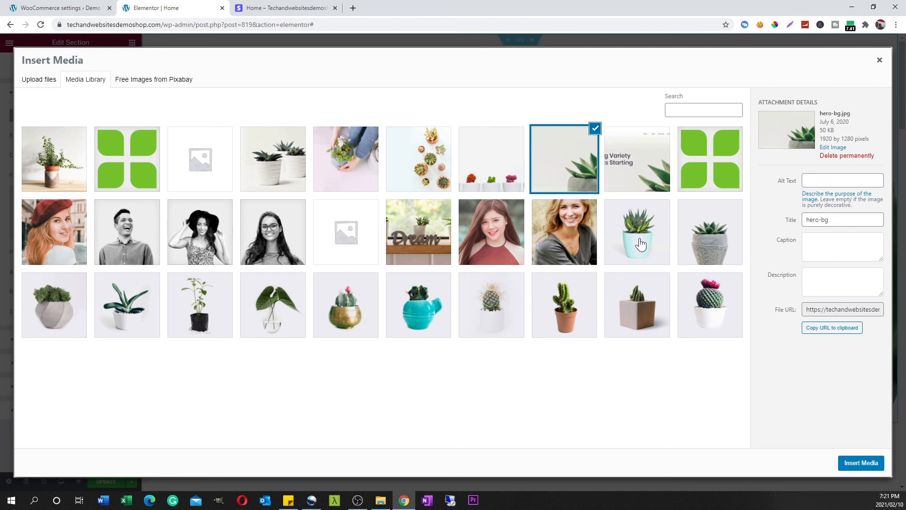
pyautogui.click(351, 160)
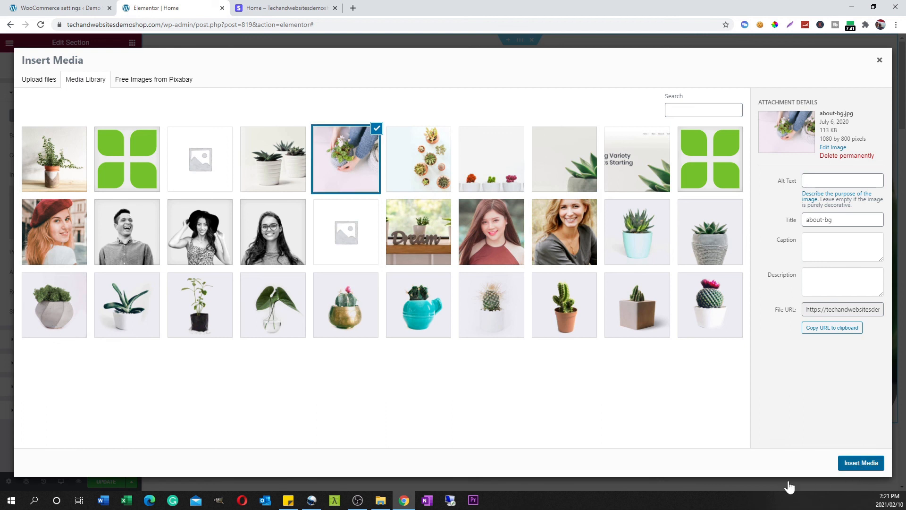
pyautogui.click(707, 487)
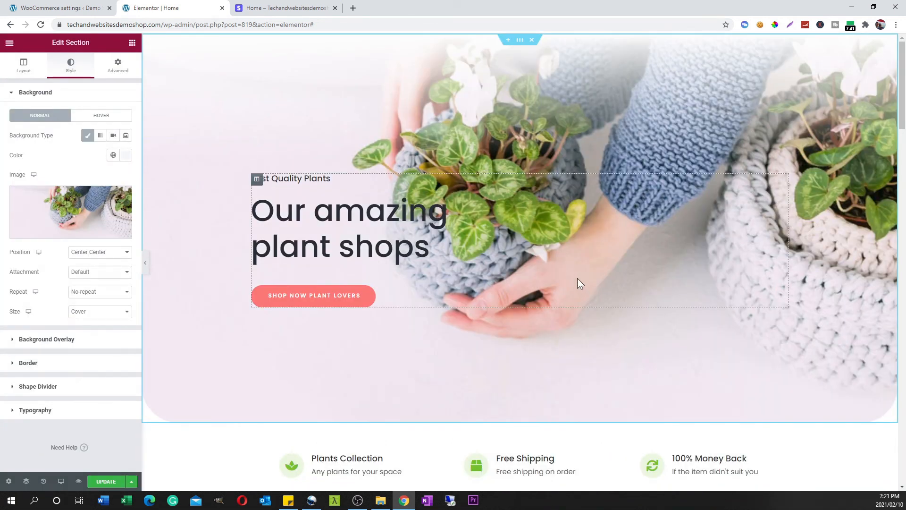
# Step: Look over the home page sections below the hero, including the "100% Money Back" icon box settings
pyautogui.moveTo(902, 82); pyautogui.dragTo(868, 129)
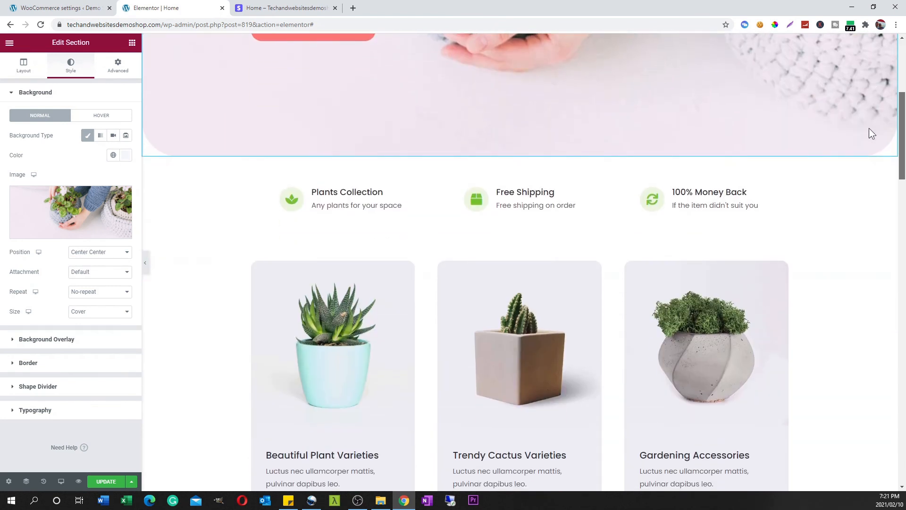
pyautogui.click(700, 196)
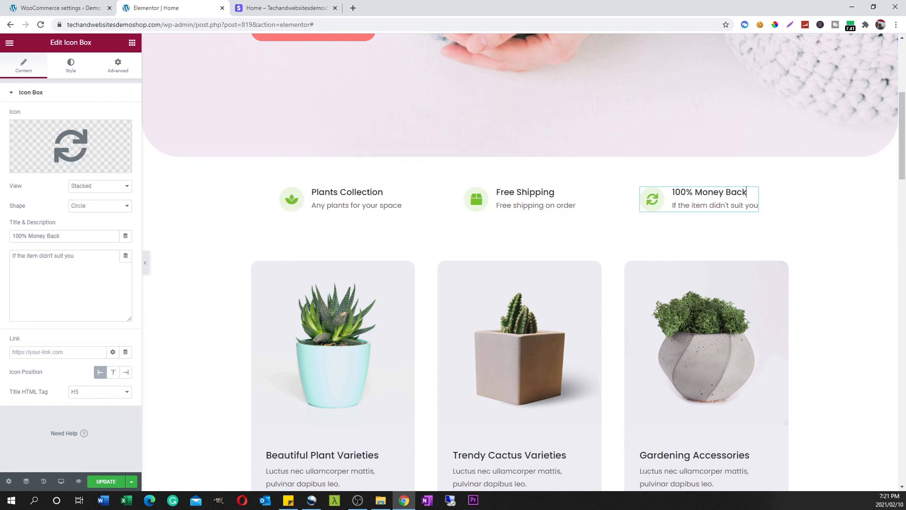
pyautogui.scroll(5, 894, 124)
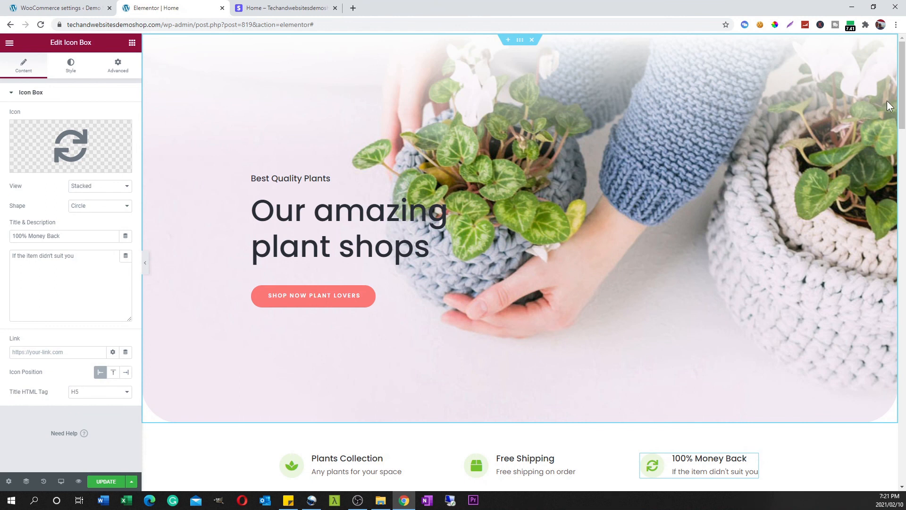
pyautogui.moveTo(898, 97); pyautogui.dragTo(897, 212)
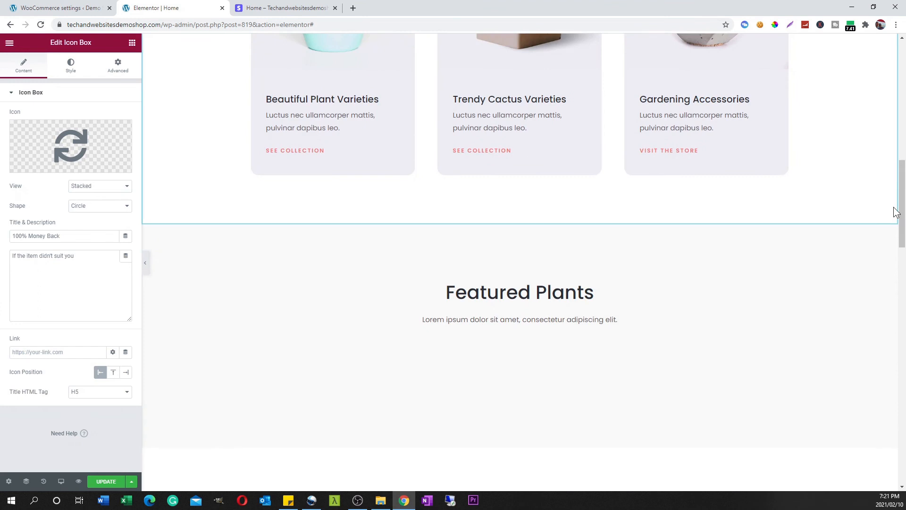